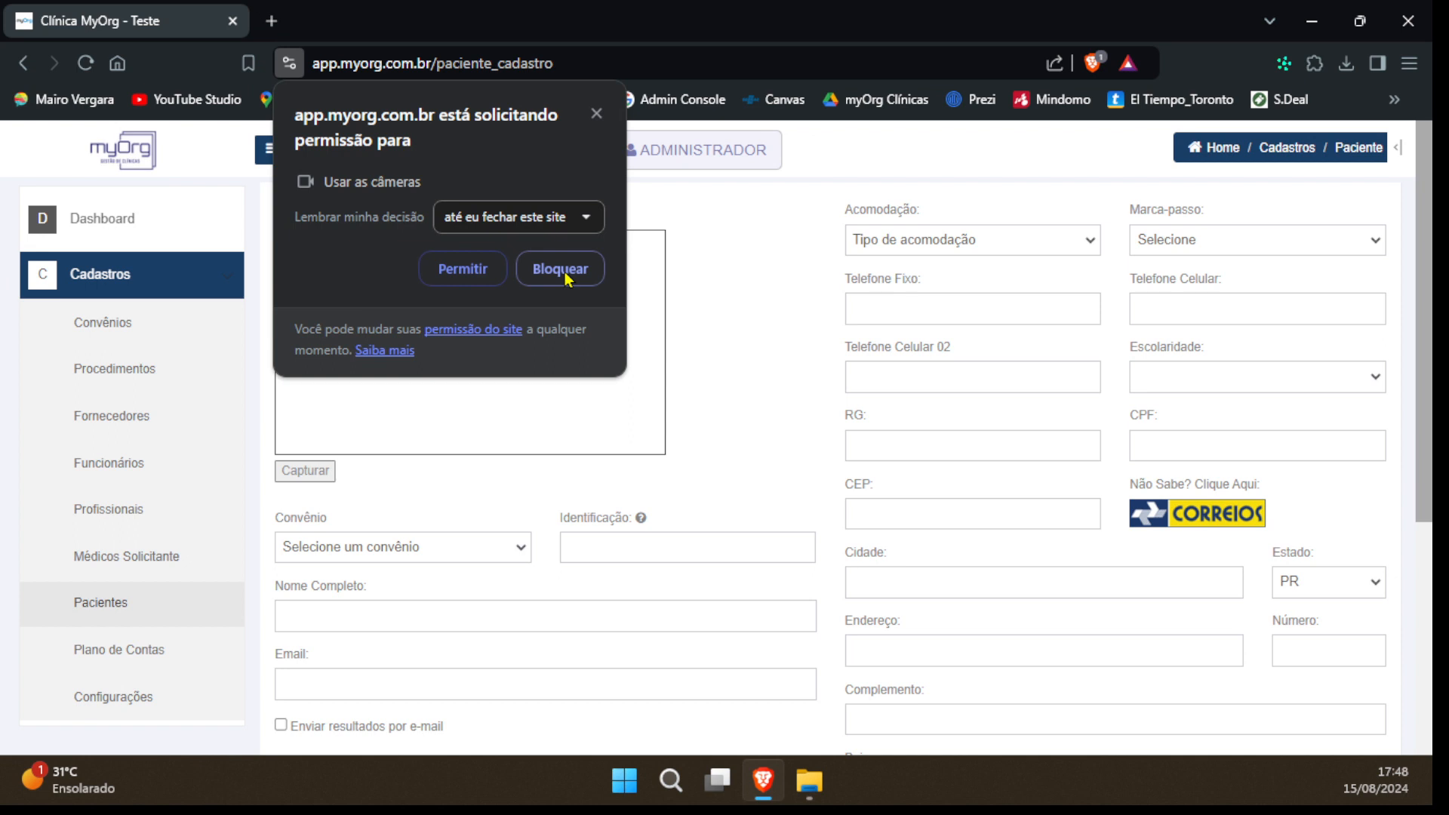
Block the site's camera access request and highlight the camera warning text in the photo capture section
left_click(563, 271)
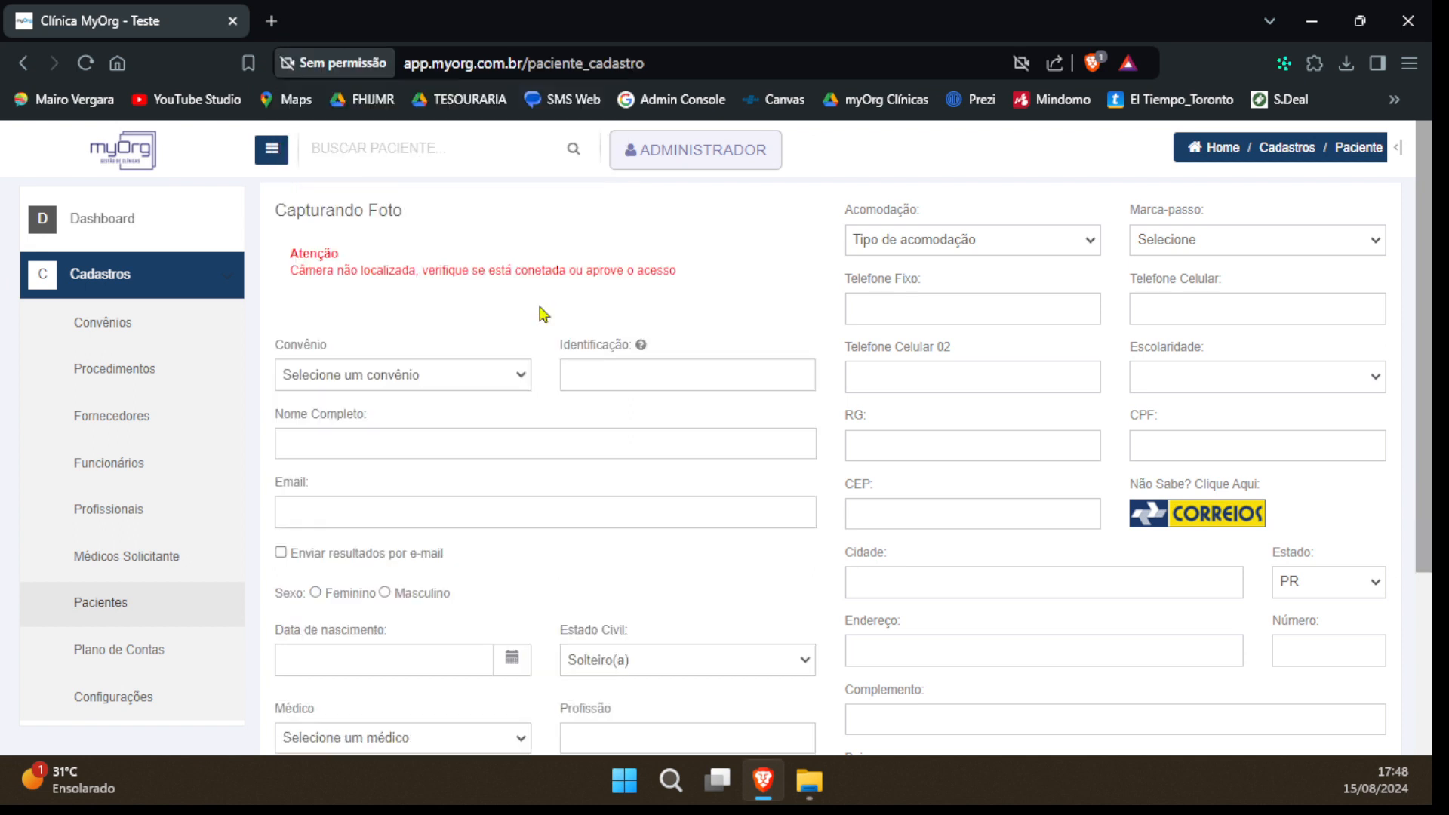
left_click_drag(417, 283, 326, 290)
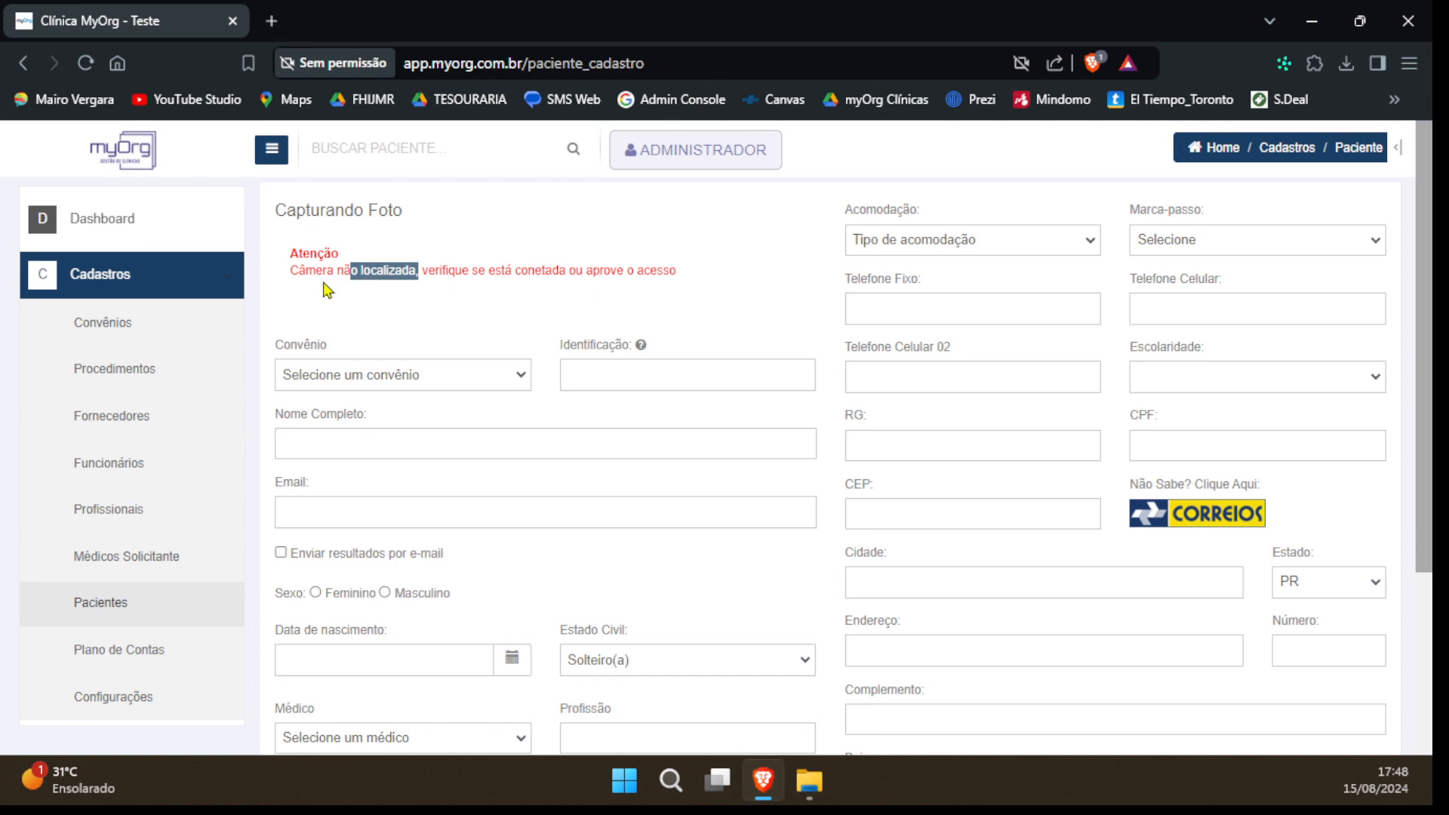
left_click_drag(327, 290, 299, 290)
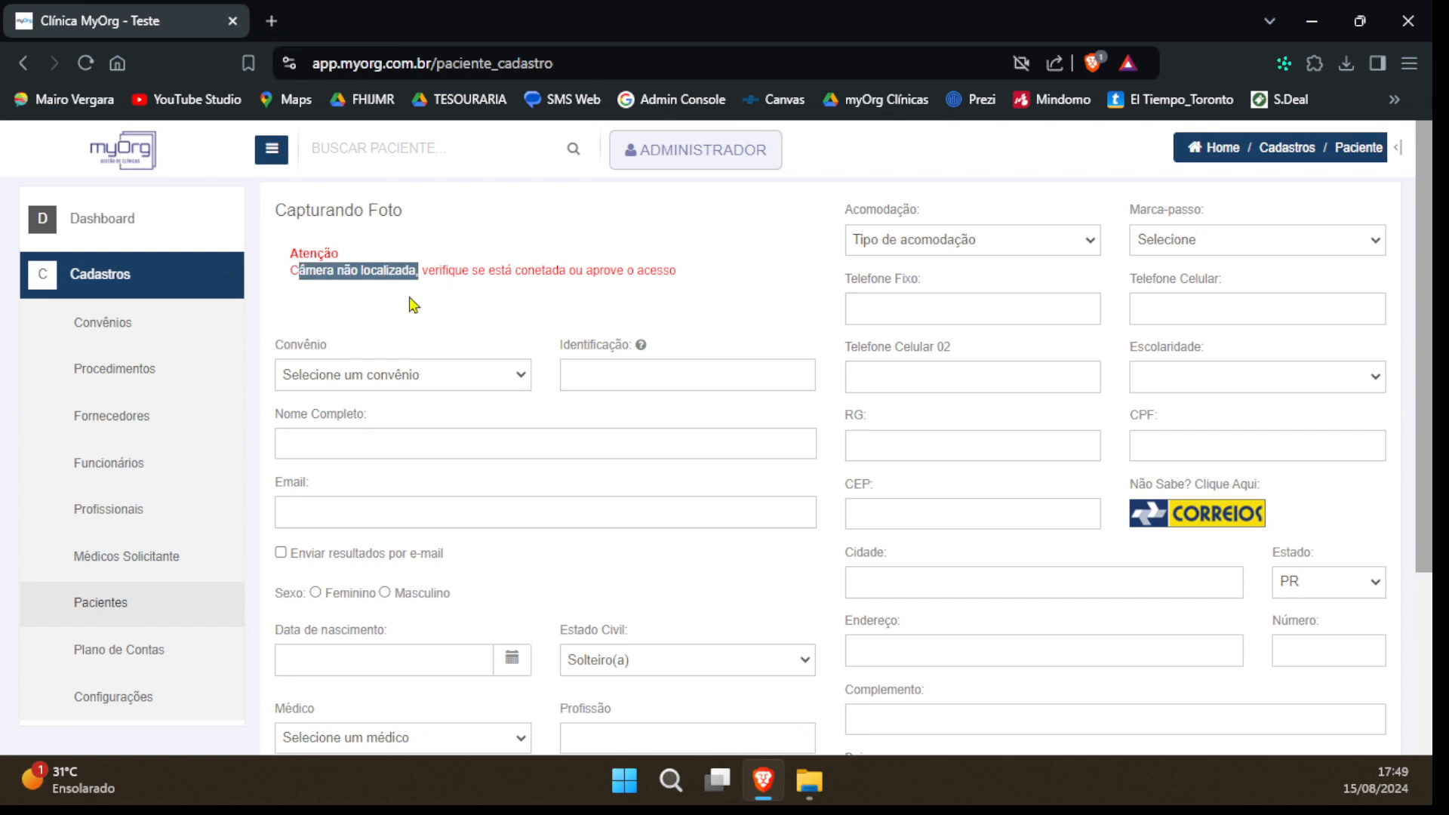
Choose UNIMED as the patient's health plan (Convênio)
left_click(420, 381)
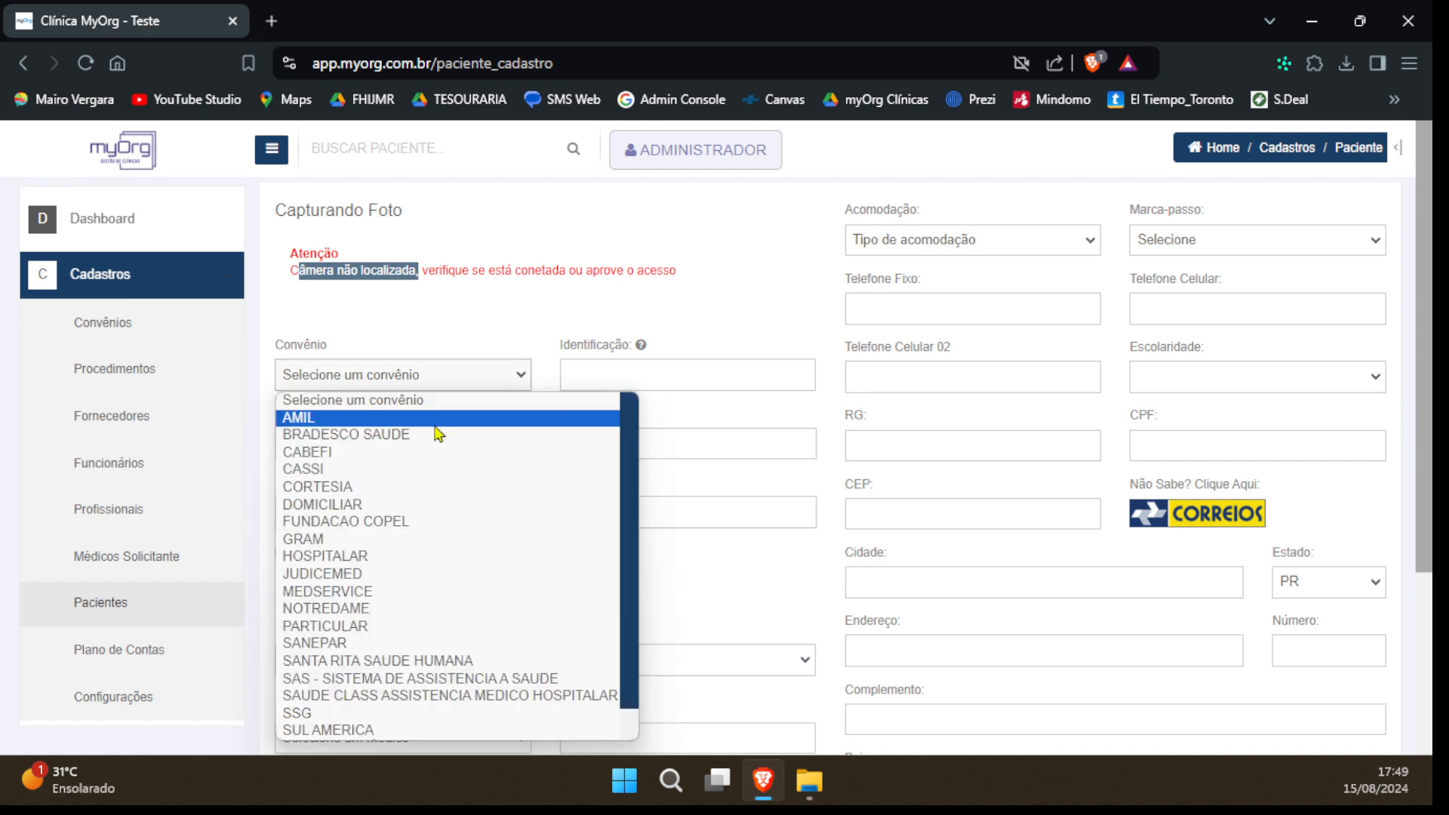
scroll(413, 613, "down", 1)
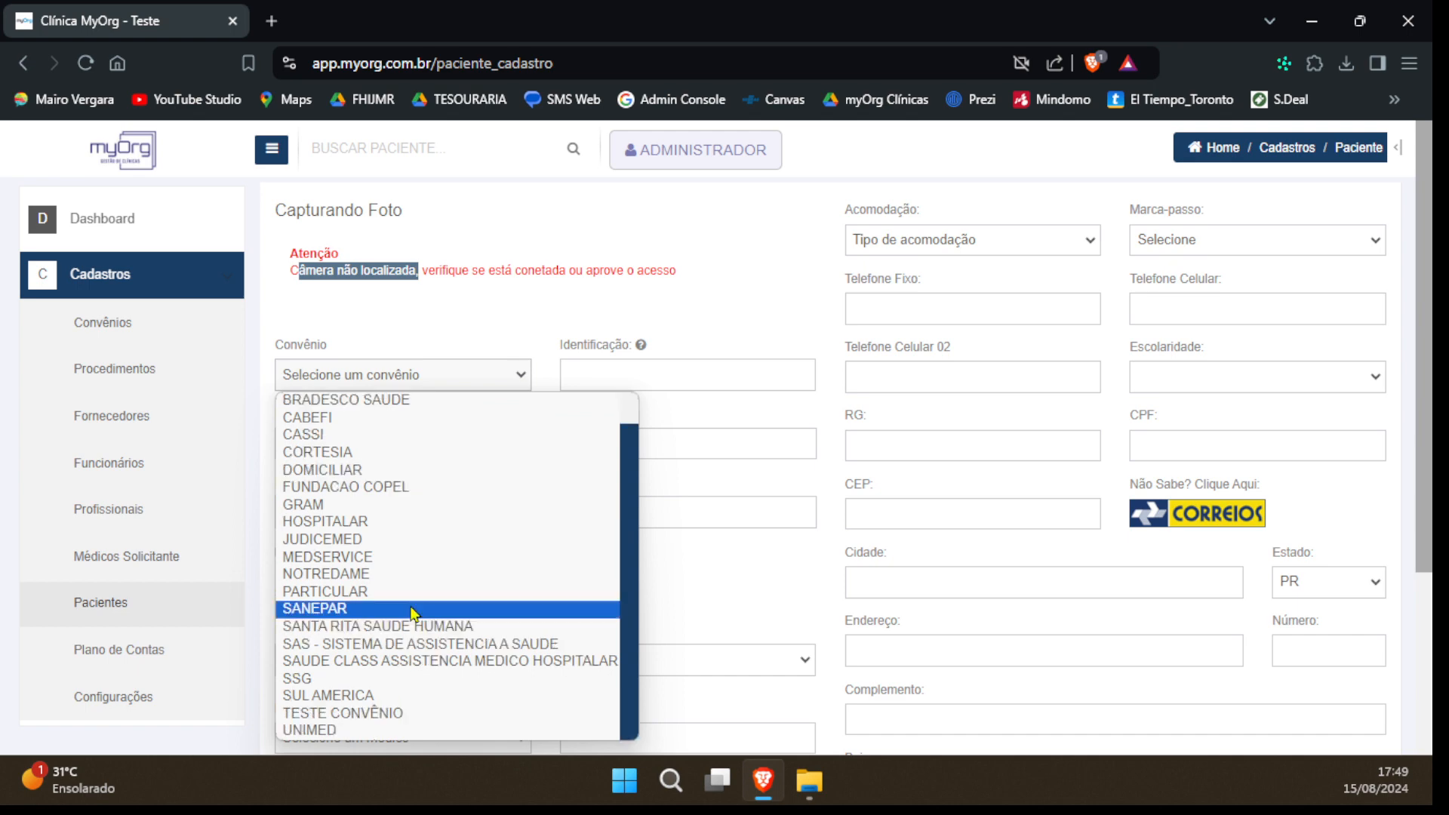
scroll(389, 558, "up", 1)
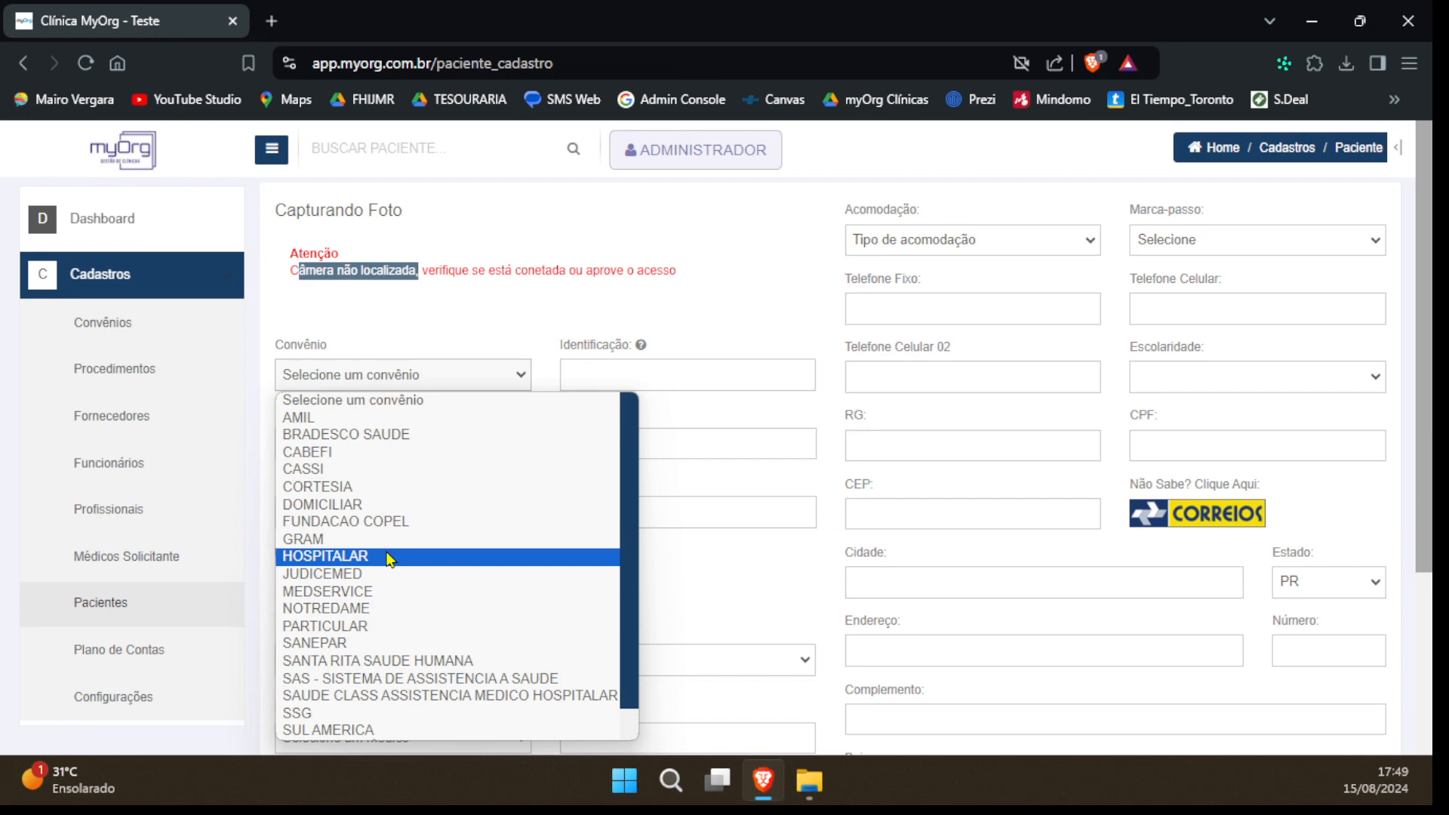
scroll(377, 679, "down", 1)
left_click(344, 732)
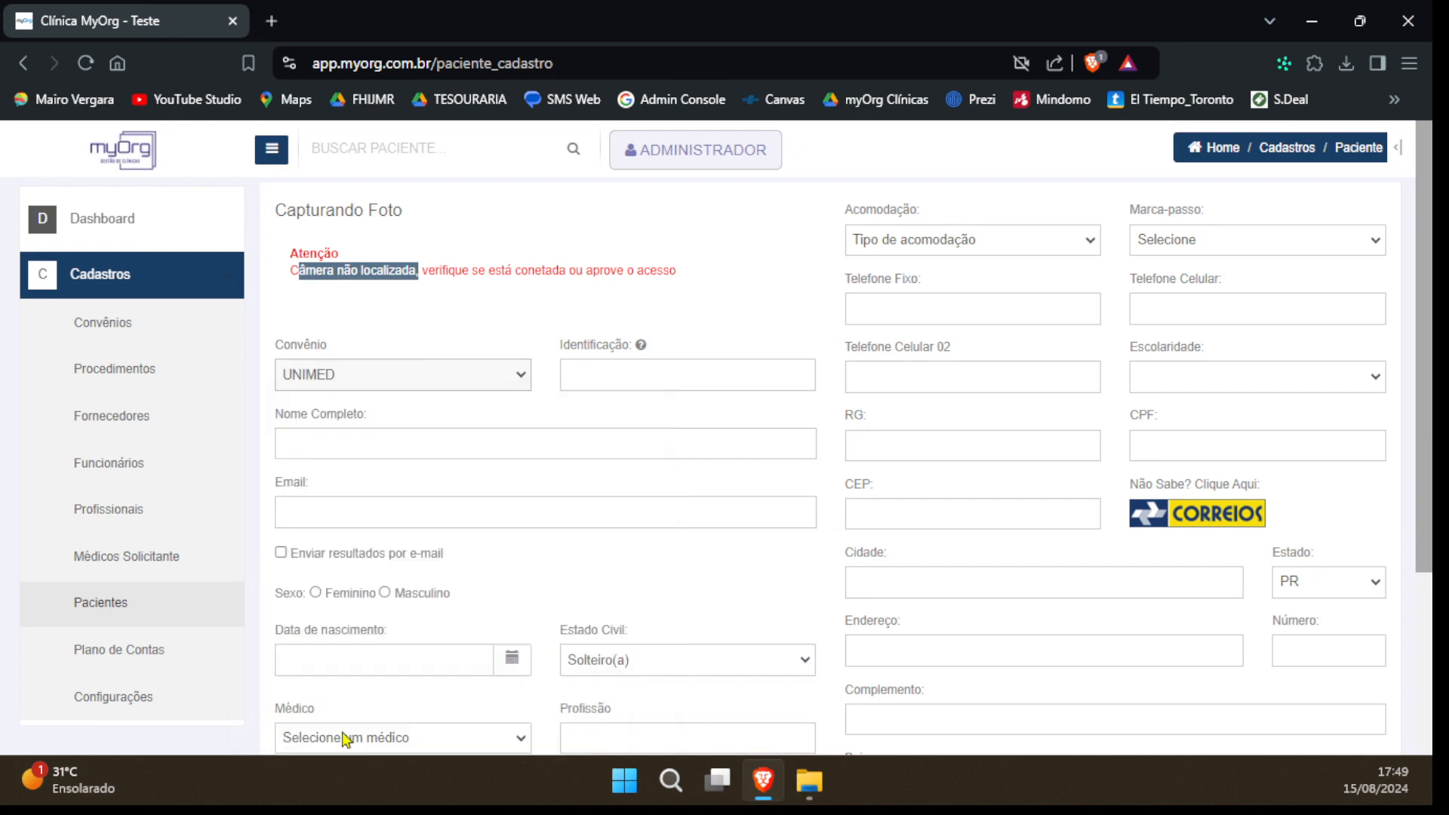
Enter the patient's health plan card number in Identificação and display that field's help note
left_click(717, 374)
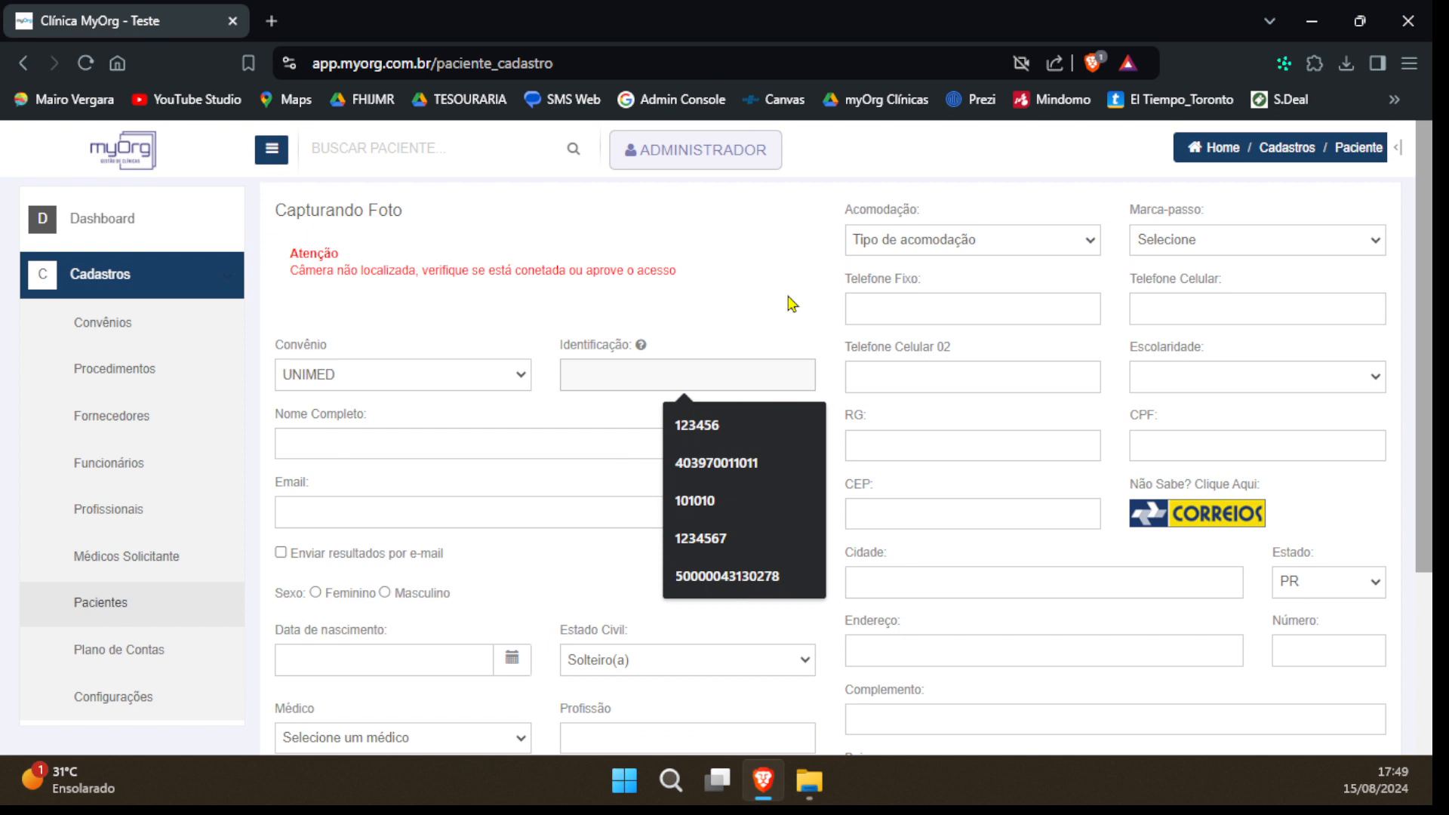
type("55555")
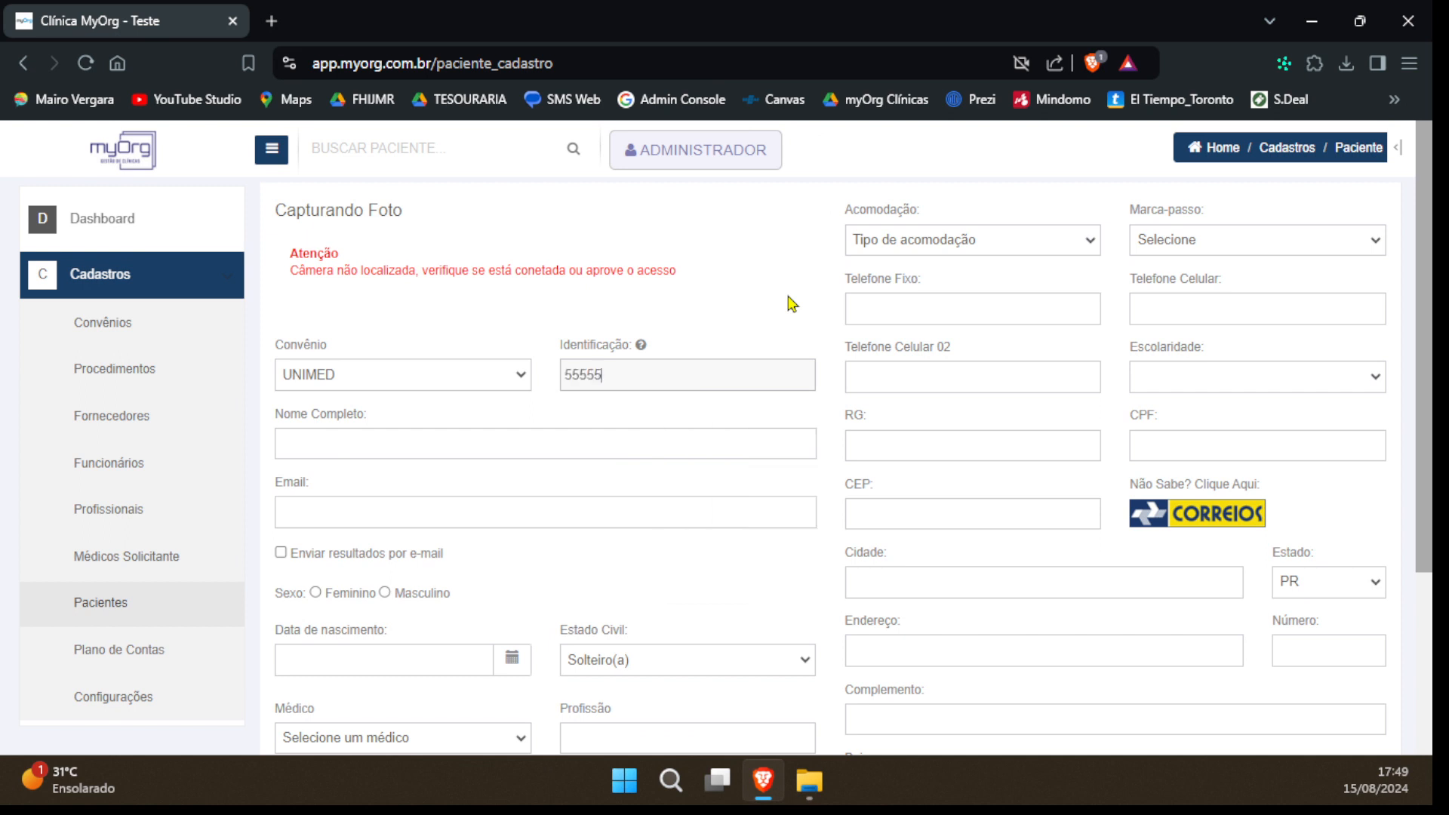
type("5555")
mouse_move(641, 350)
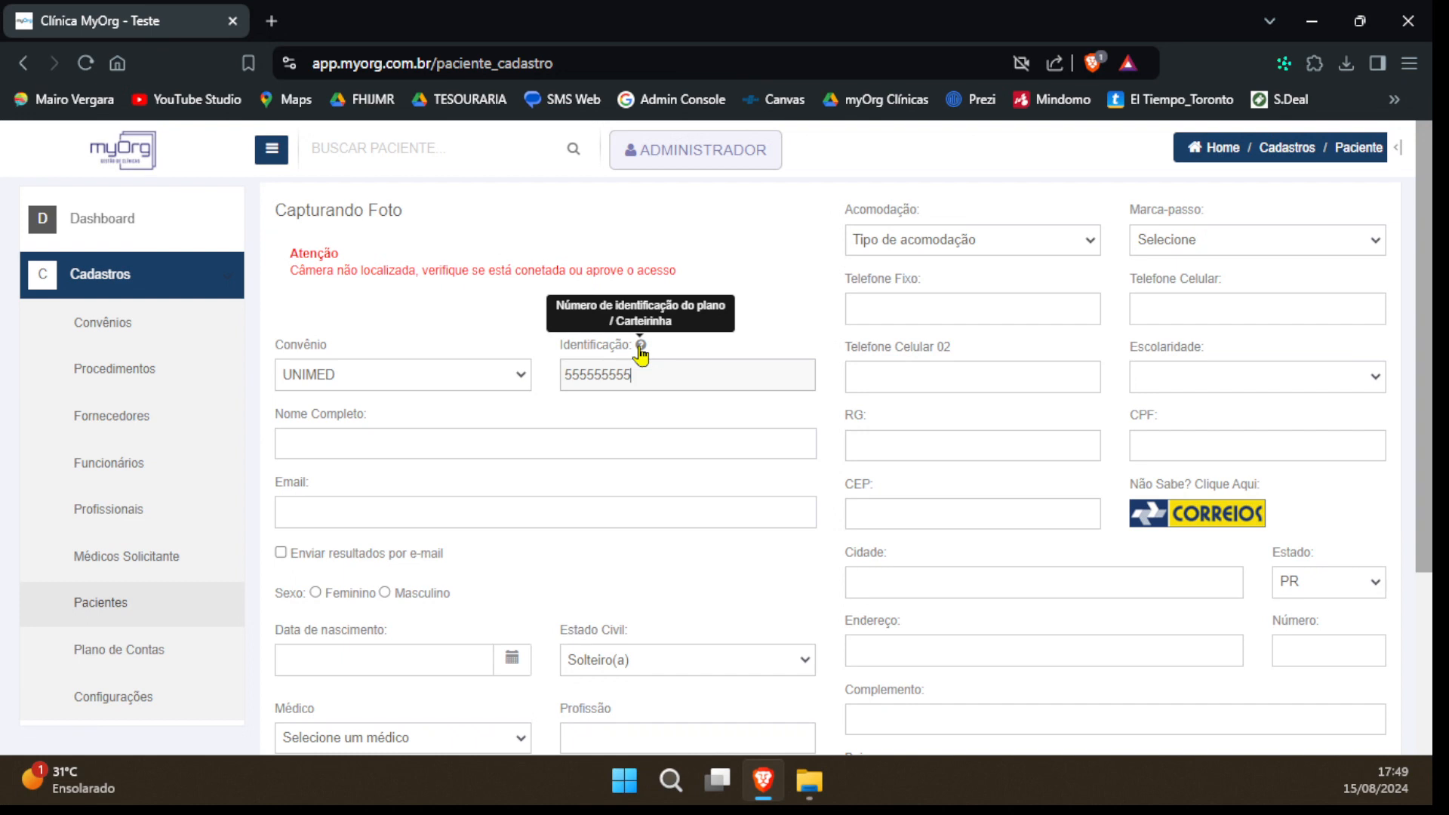
Enter TESTE DE CADASTRO 2024 as the patient's full name
left_click(362, 446)
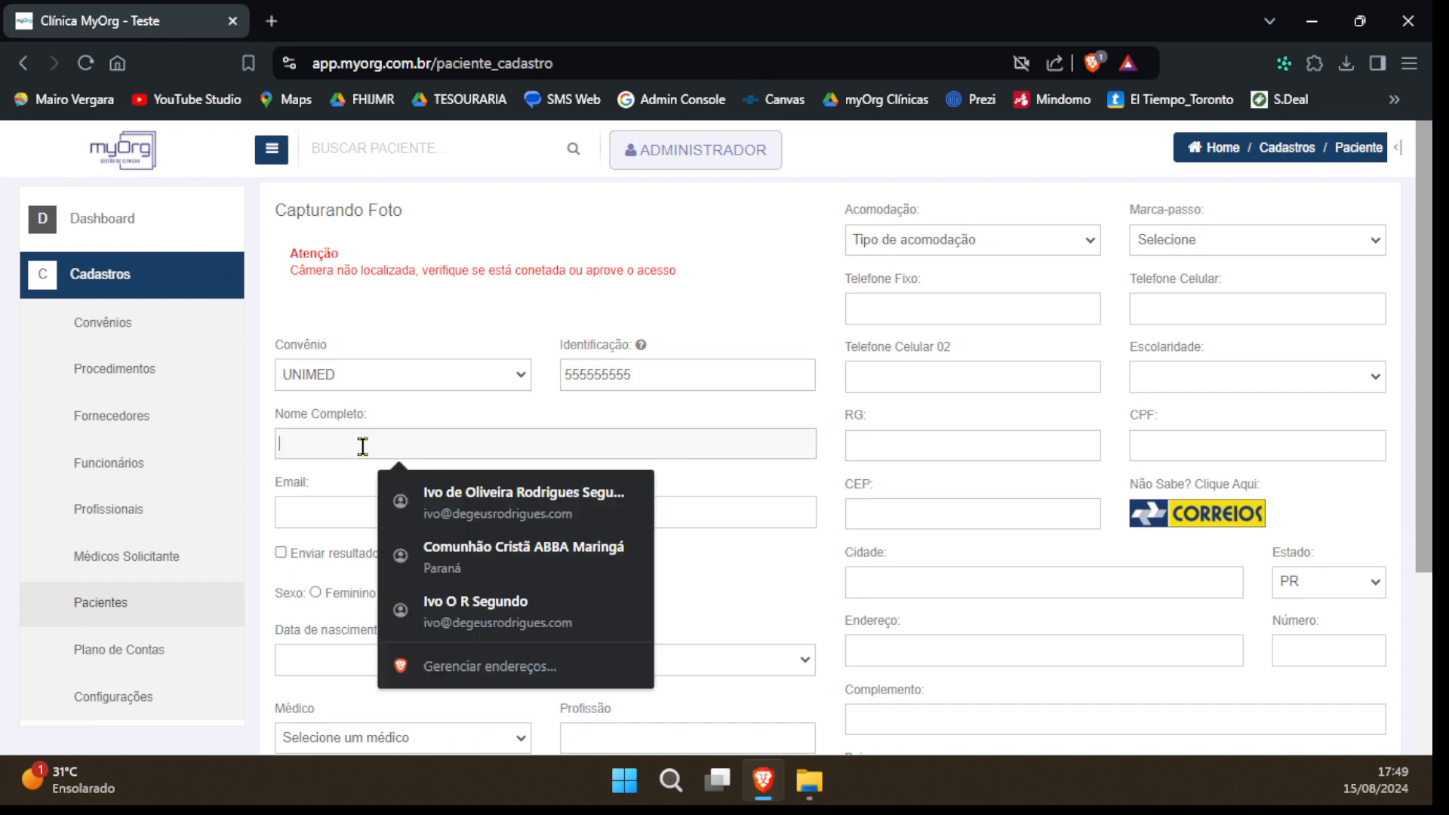
type("TESTE")
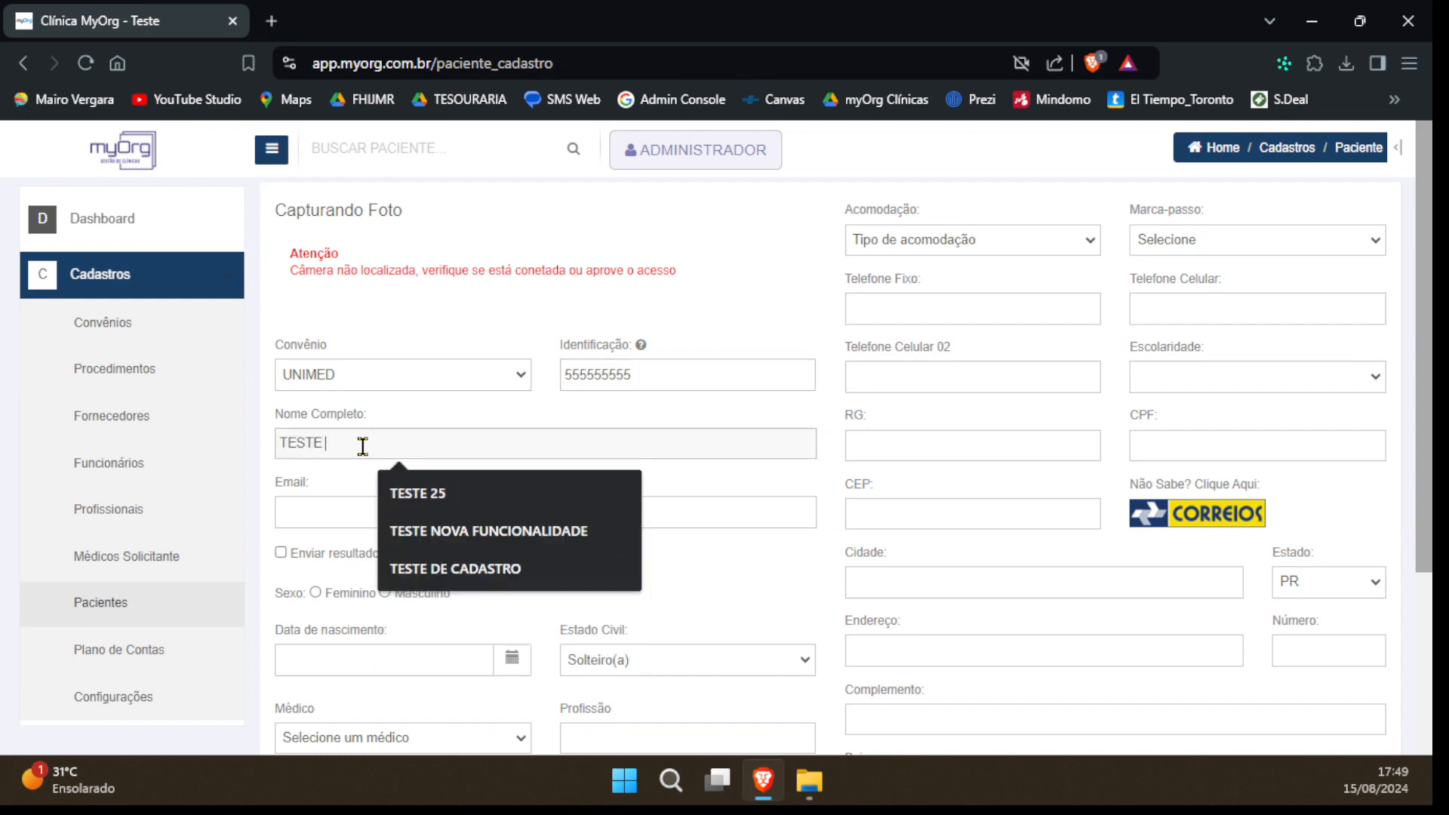
key("Down")
key("Down")
key("Down")
key("Return")
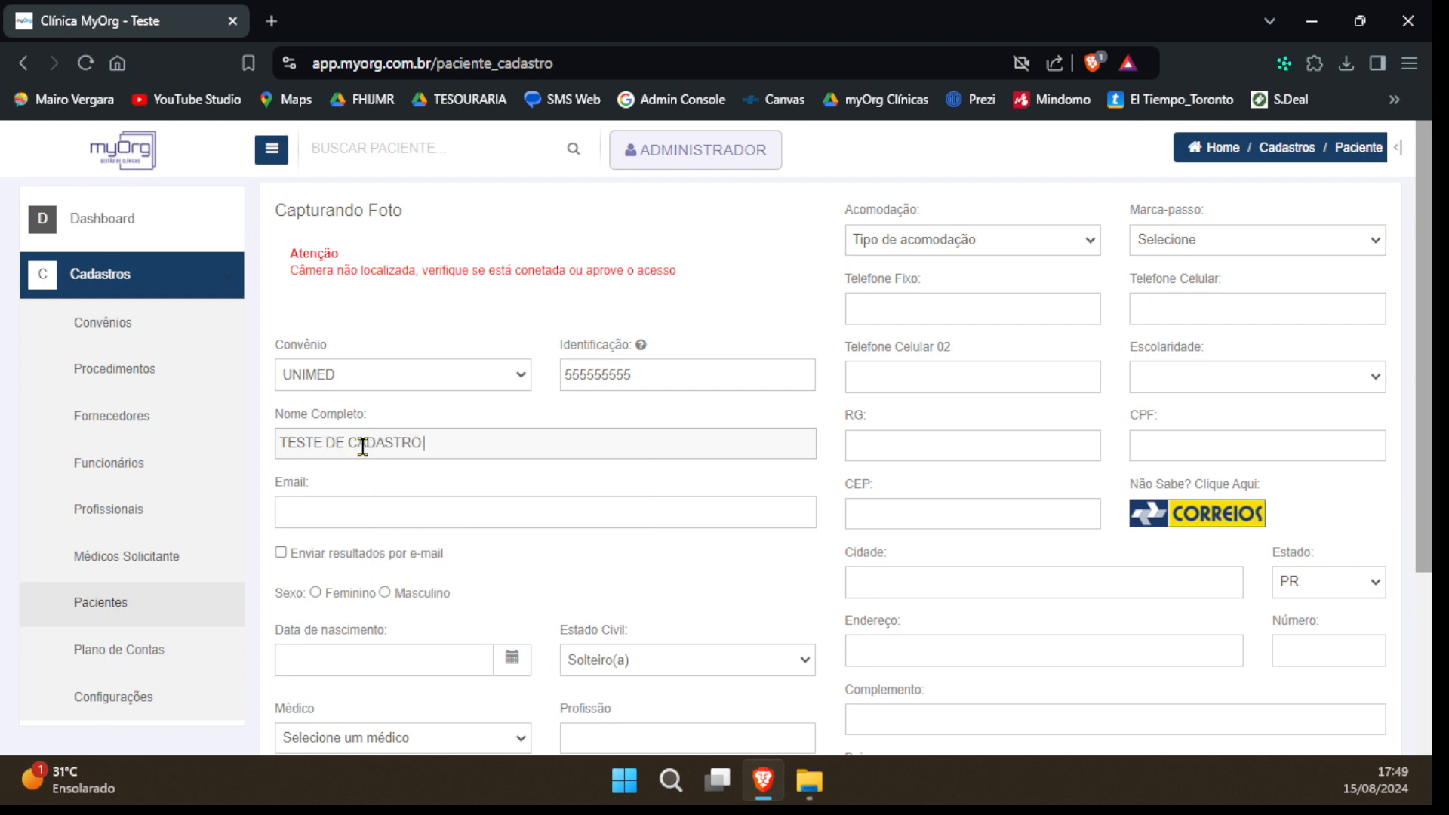
type("2024")
Fill in the patient's e-mail address and enable sending results by e-mail
key("Tab")
type("TESTE")
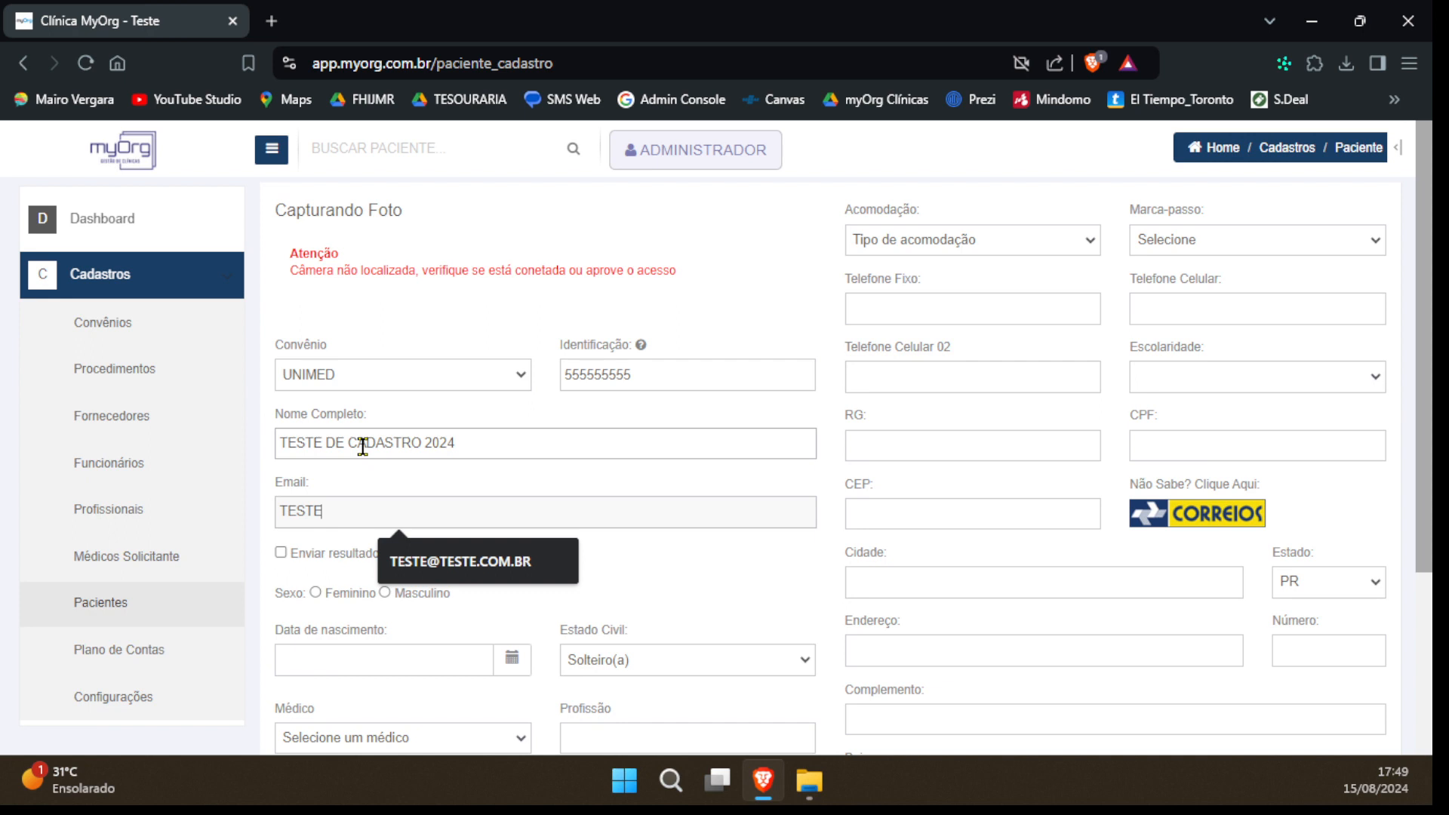
type("@TESTEDECAD")
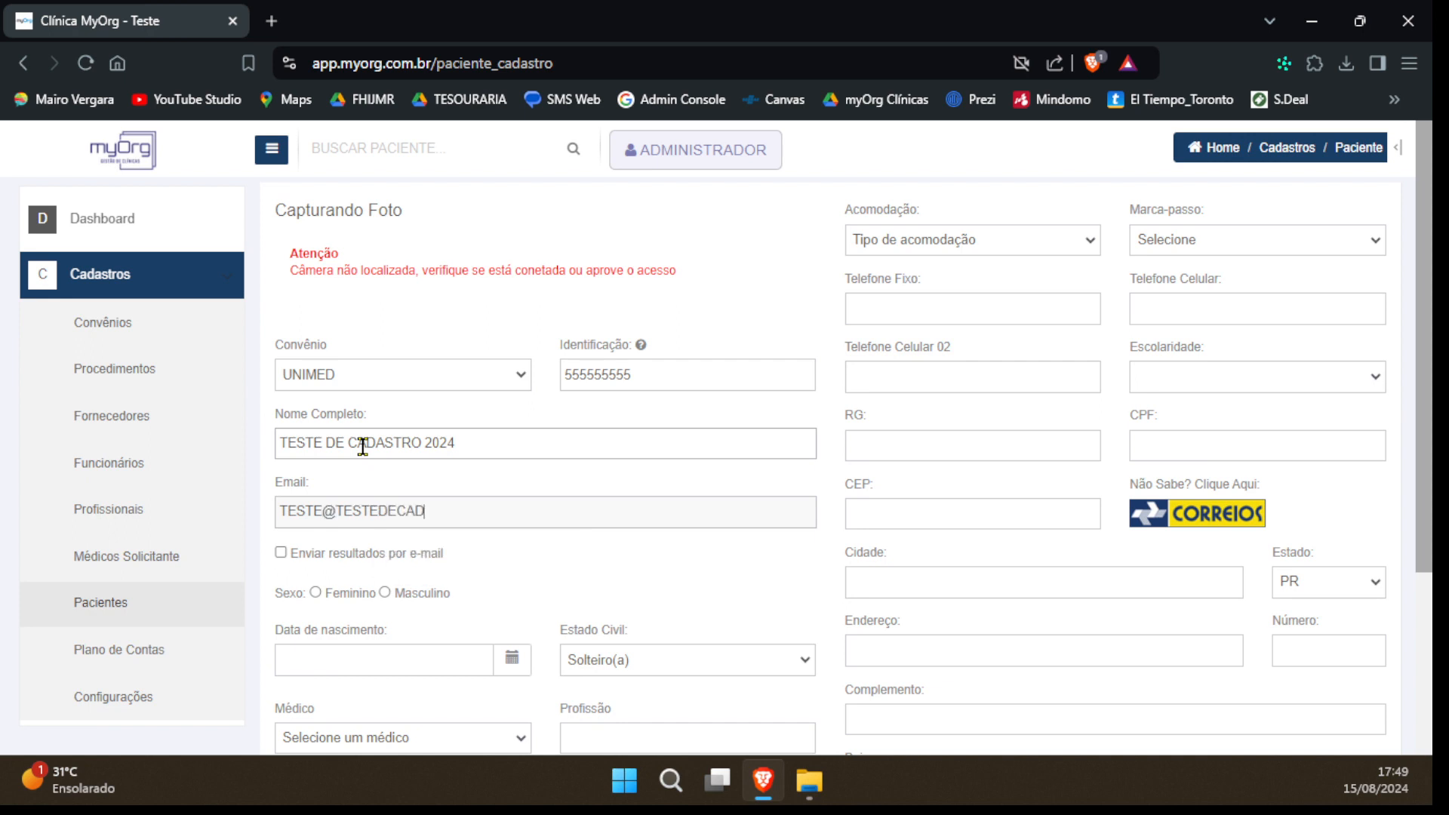
type("ASTRO.COM.BR")
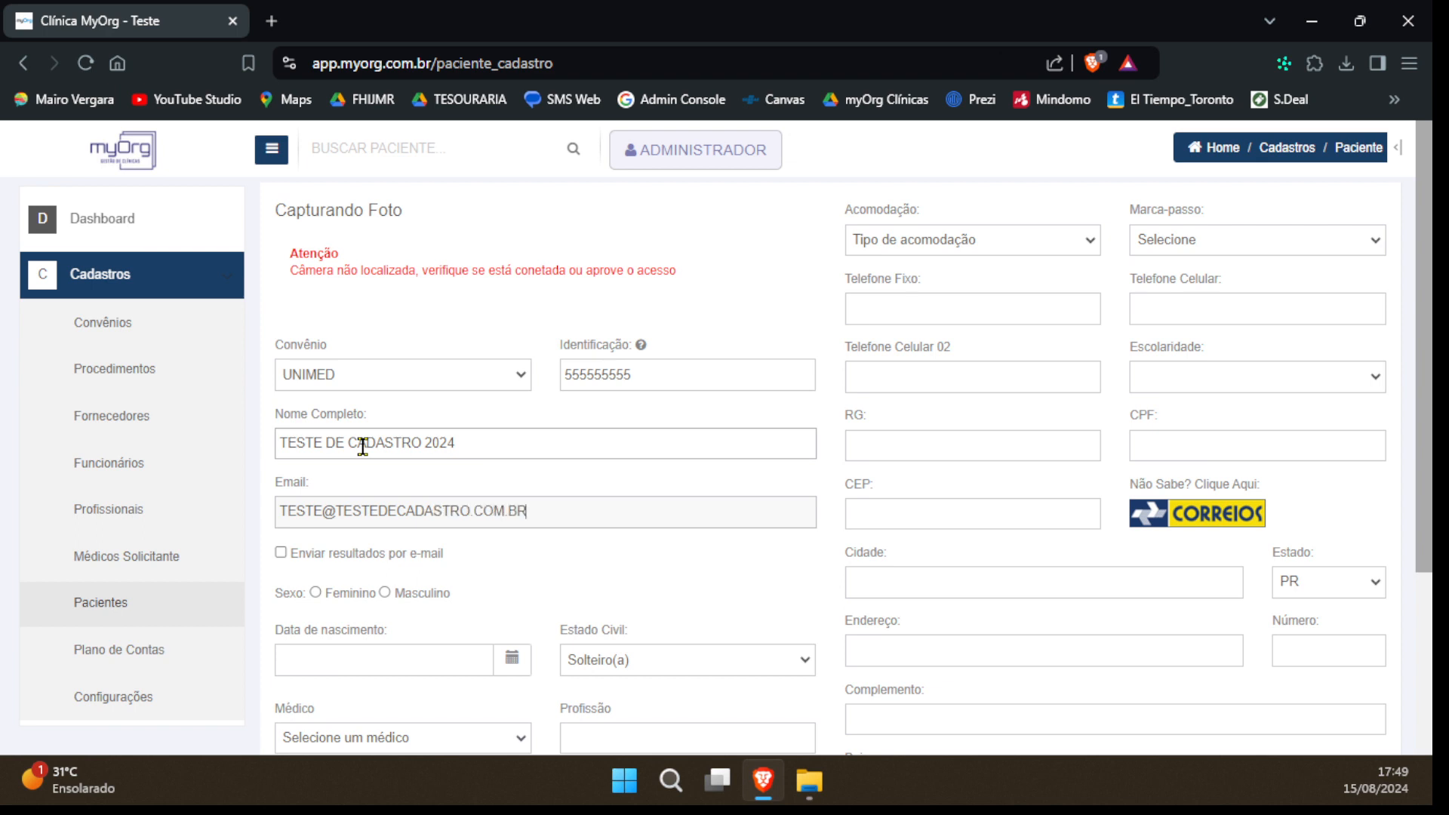
key("Tab")
left_click(281, 555)
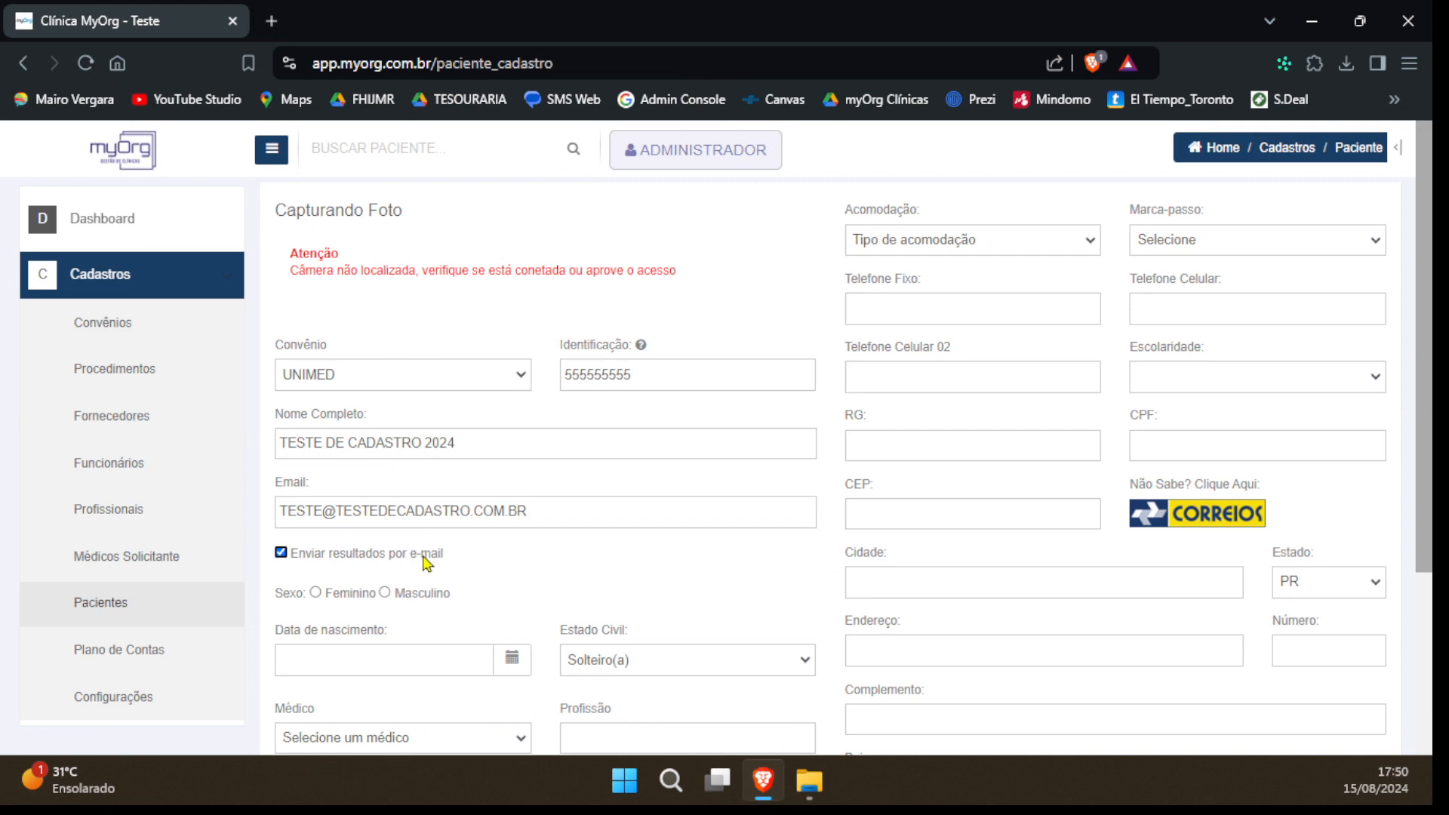
Set the patient's sex to Masculino and fill in the date of birth
left_click(385, 593)
scroll(423, 582, "down", 1)
left_click(449, 660)
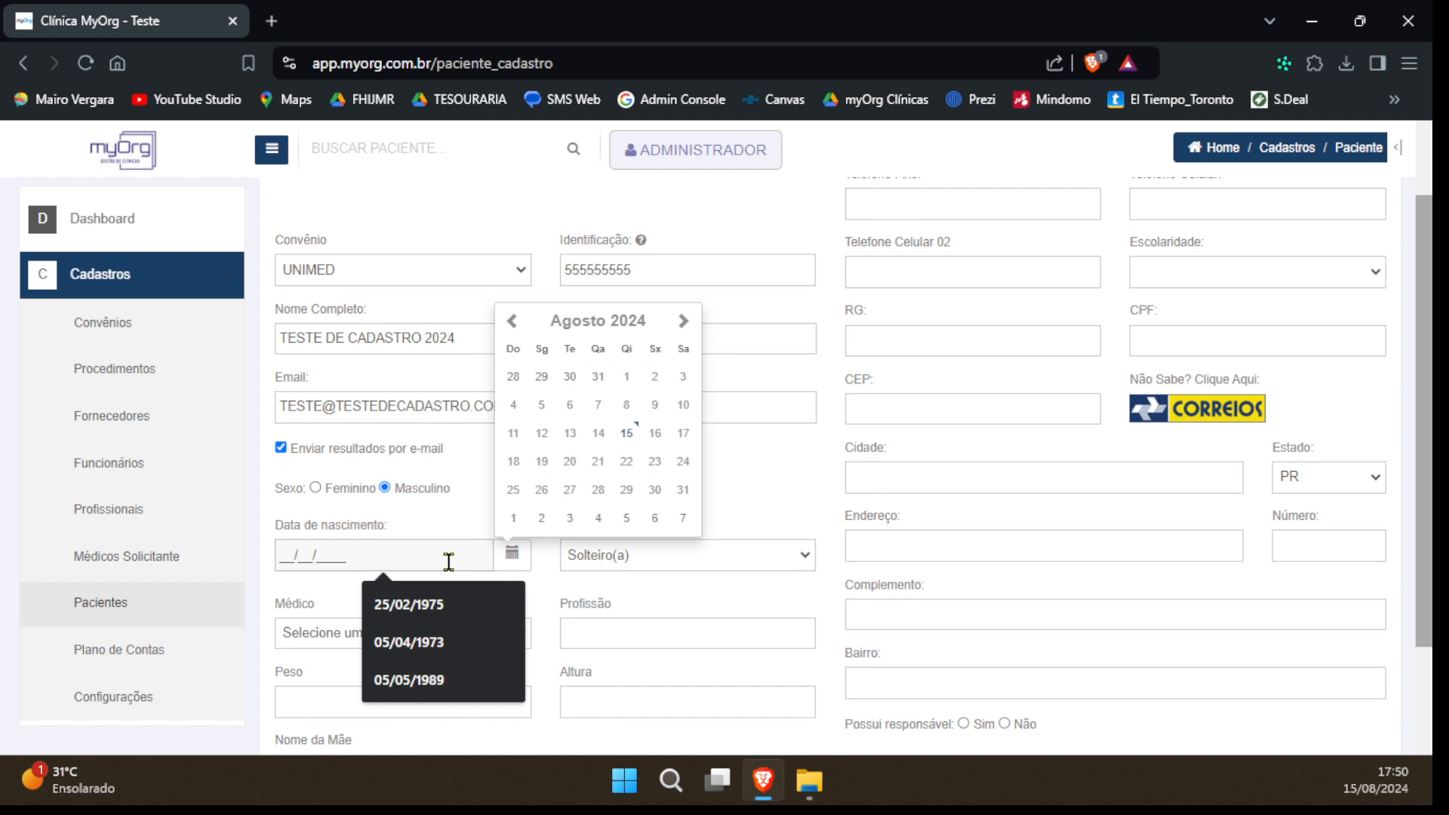
left_click_drag(448, 562, 249, 549)
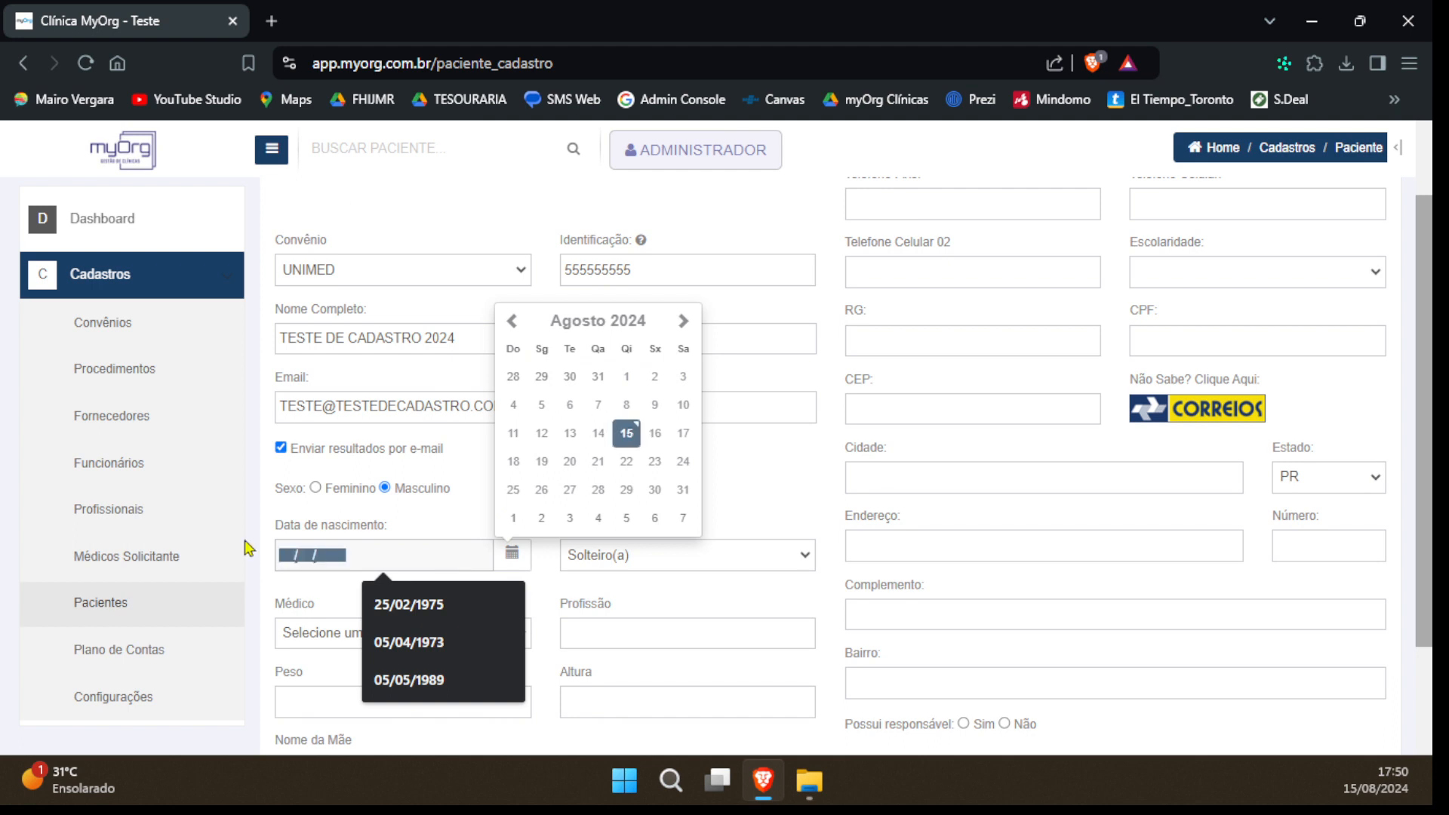
type("25/")
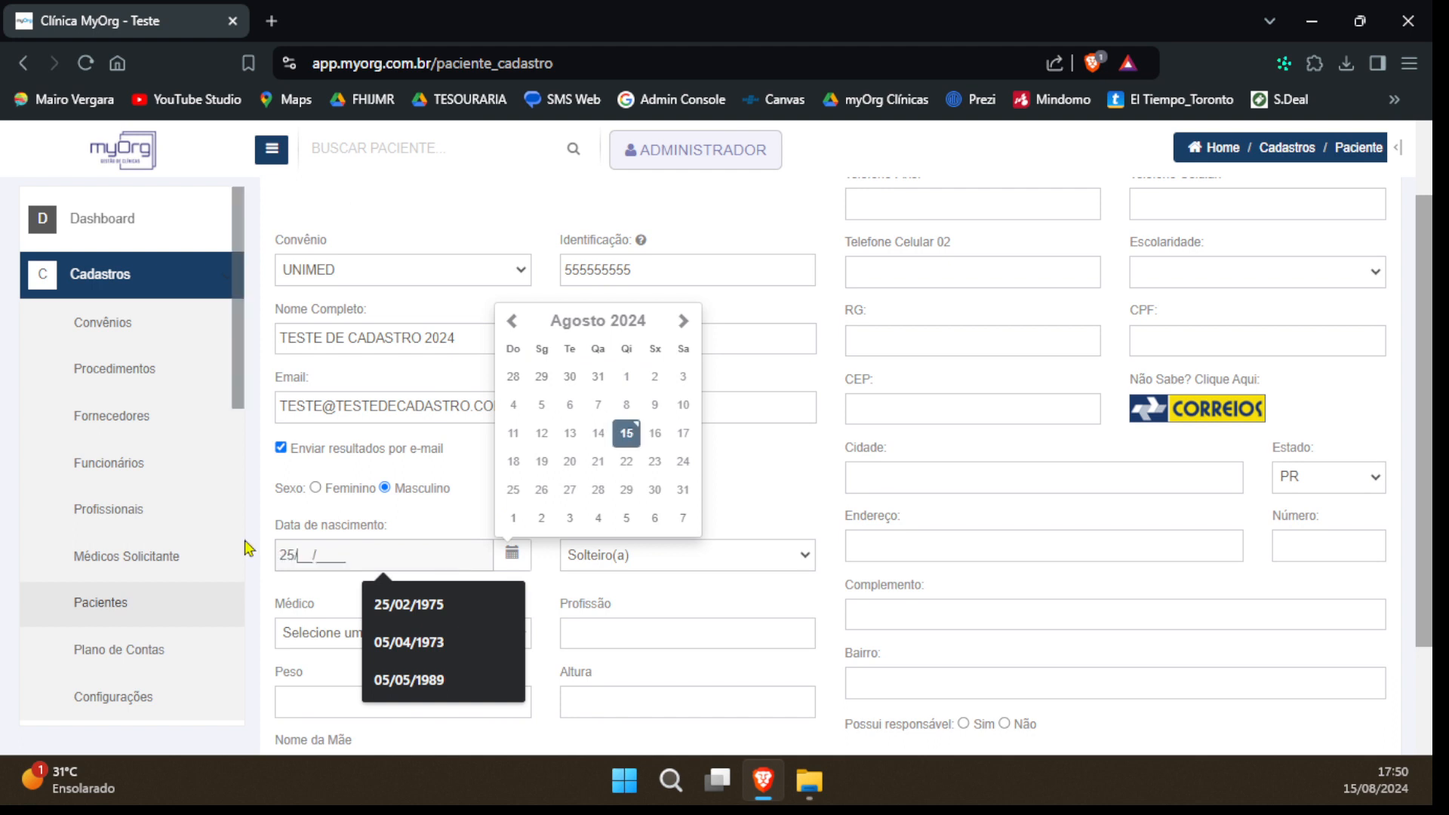
type("02/1975")
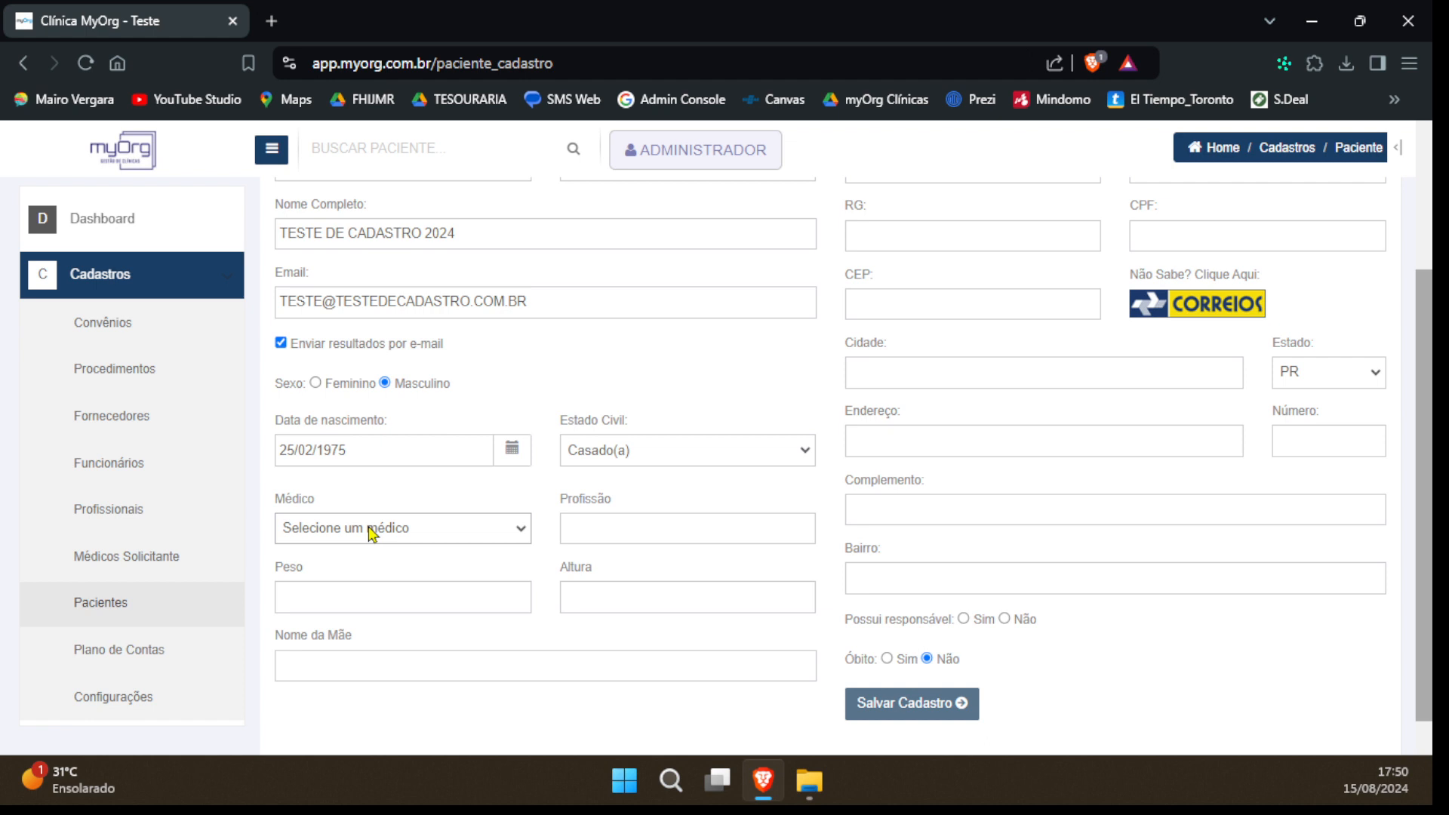
Assign the first listed doctor to the patient and set the profession to VENDEDOR
left_click(373, 534)
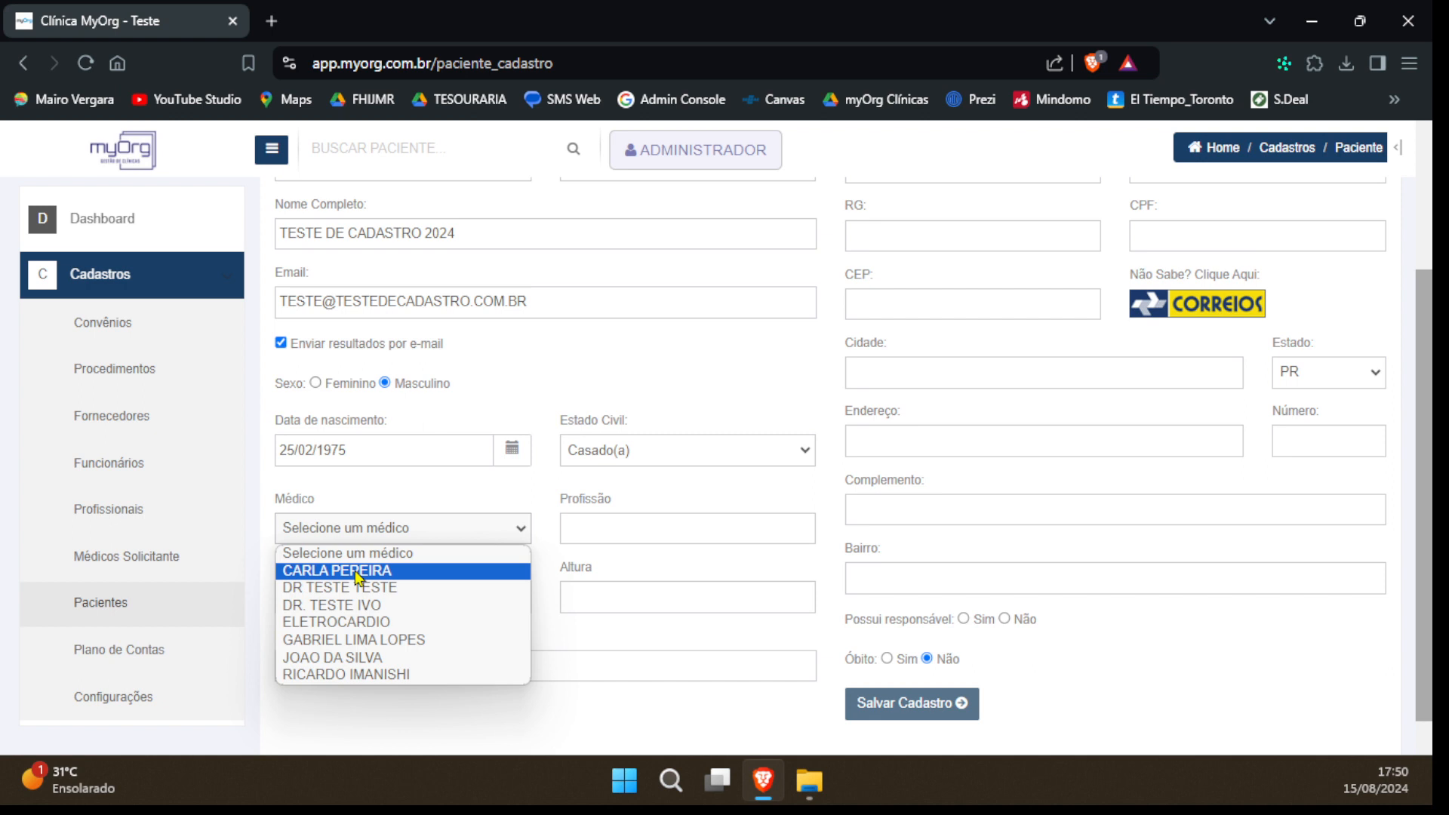
left_click(359, 571)
left_click(609, 529)
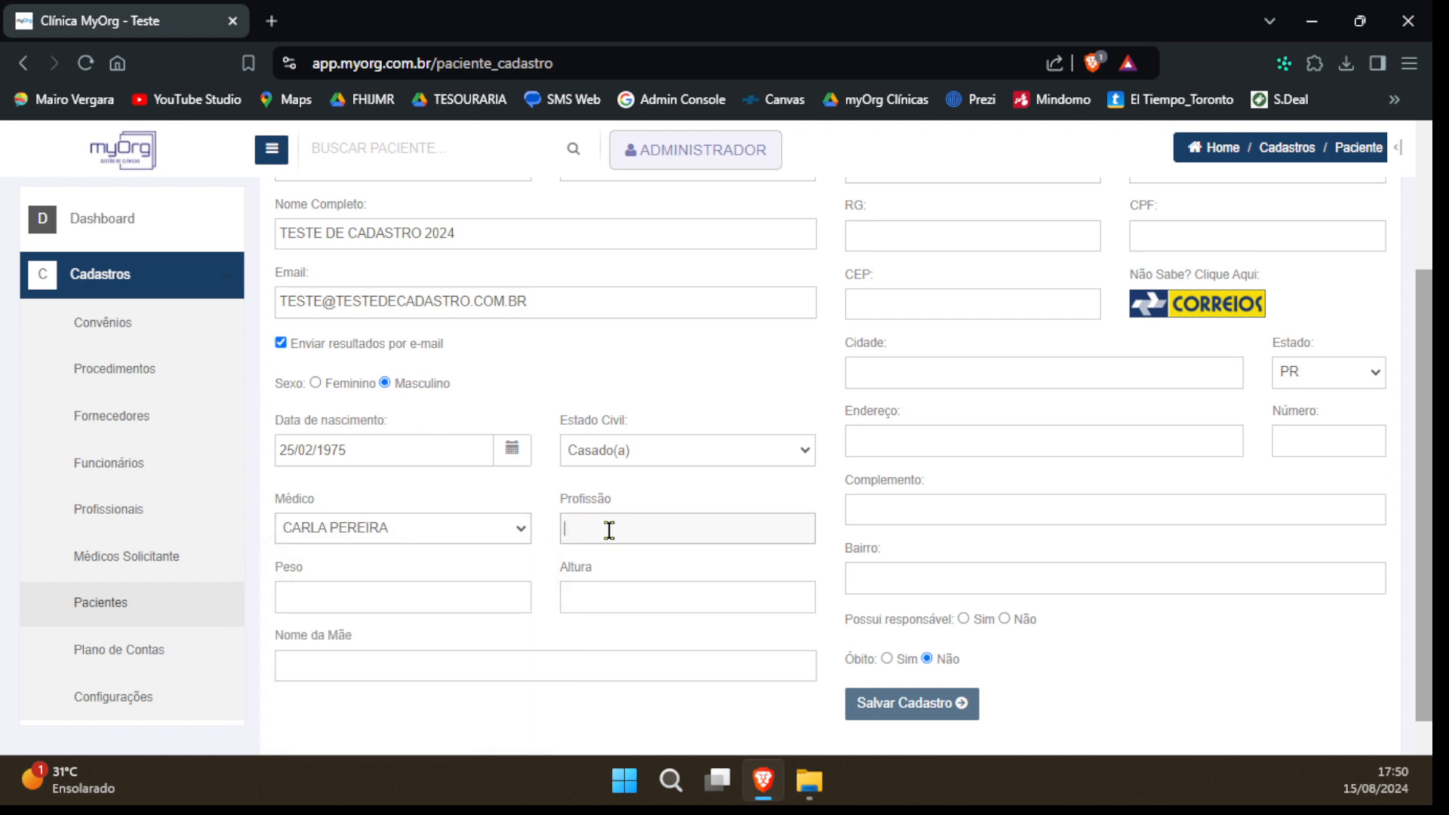
left_click(609, 529)
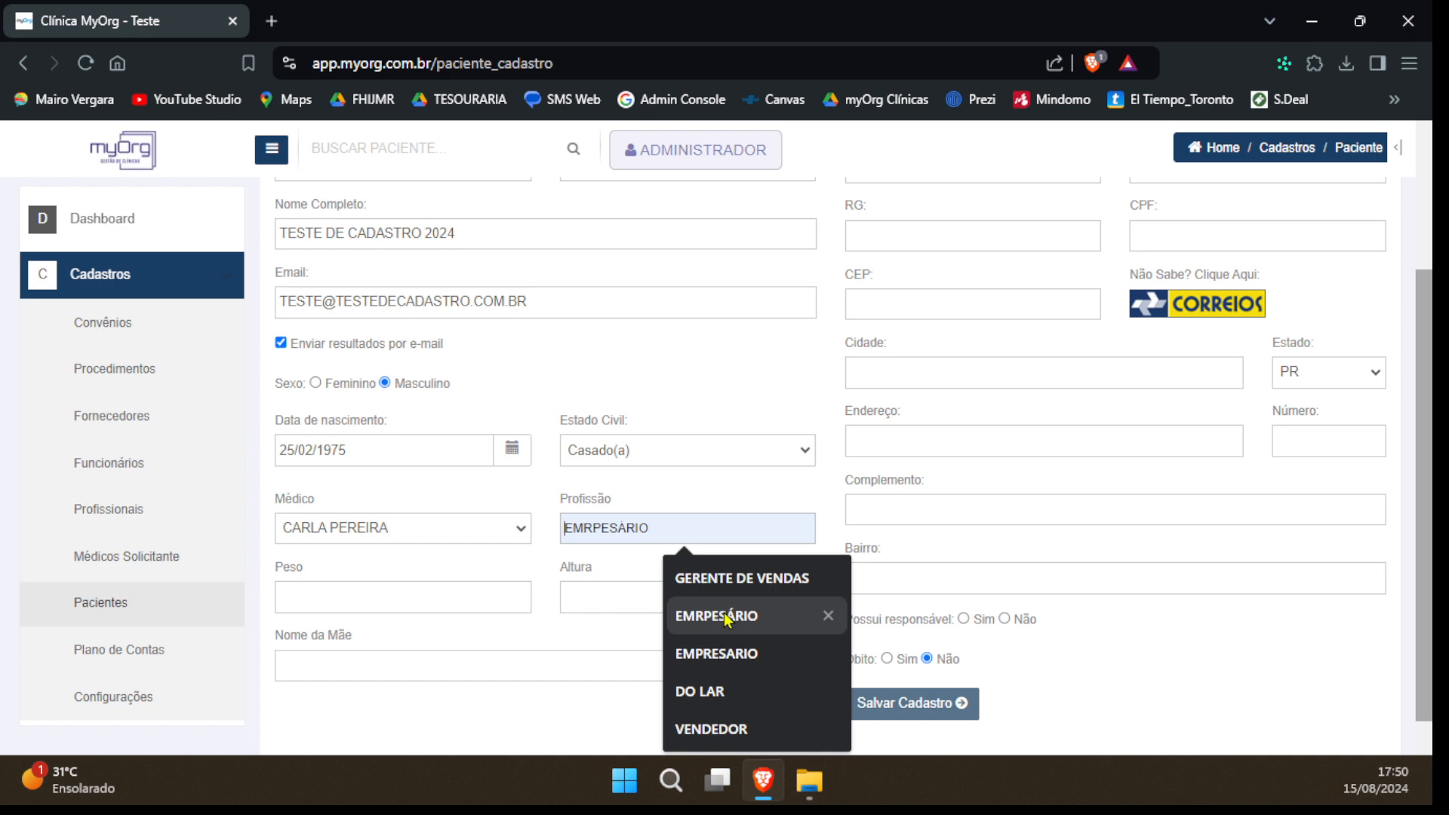
left_click(711, 729)
Set the patient's weight to 95 and height to 168
left_click(351, 596)
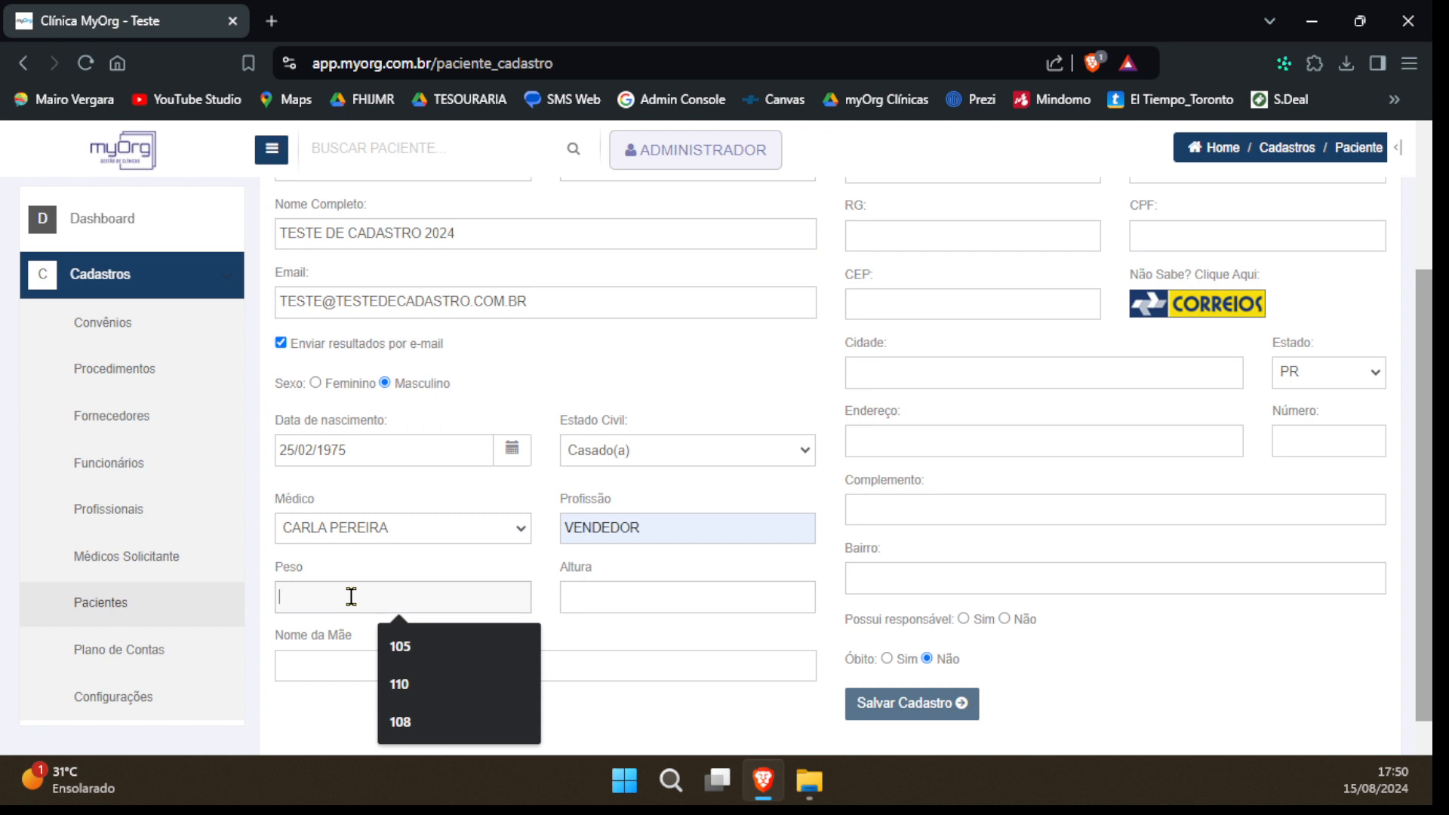
type("95")
key("Tab")
type("168")
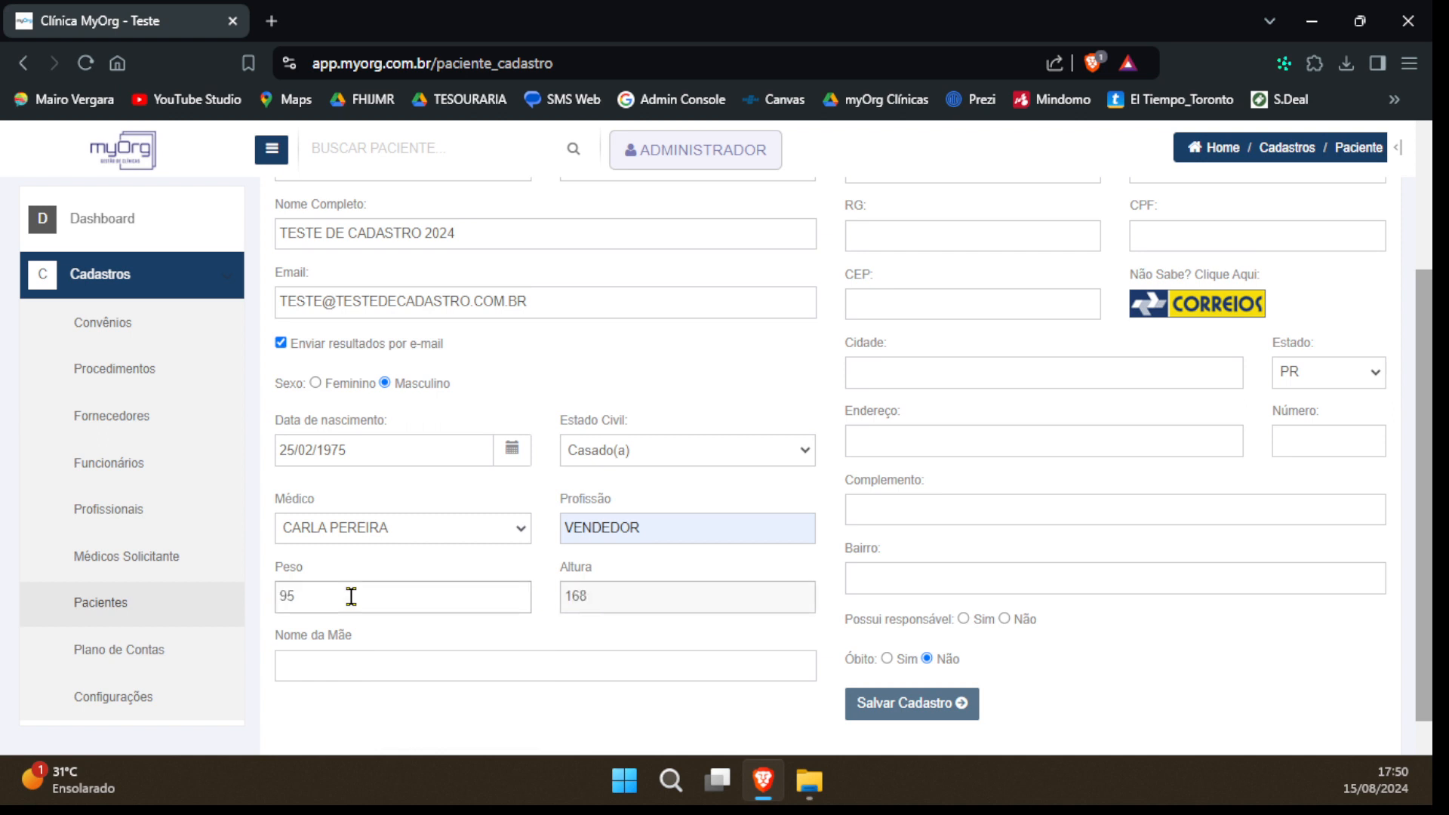
Enter TESTE MAE CADASTRO as the mother's name
key("Tab")
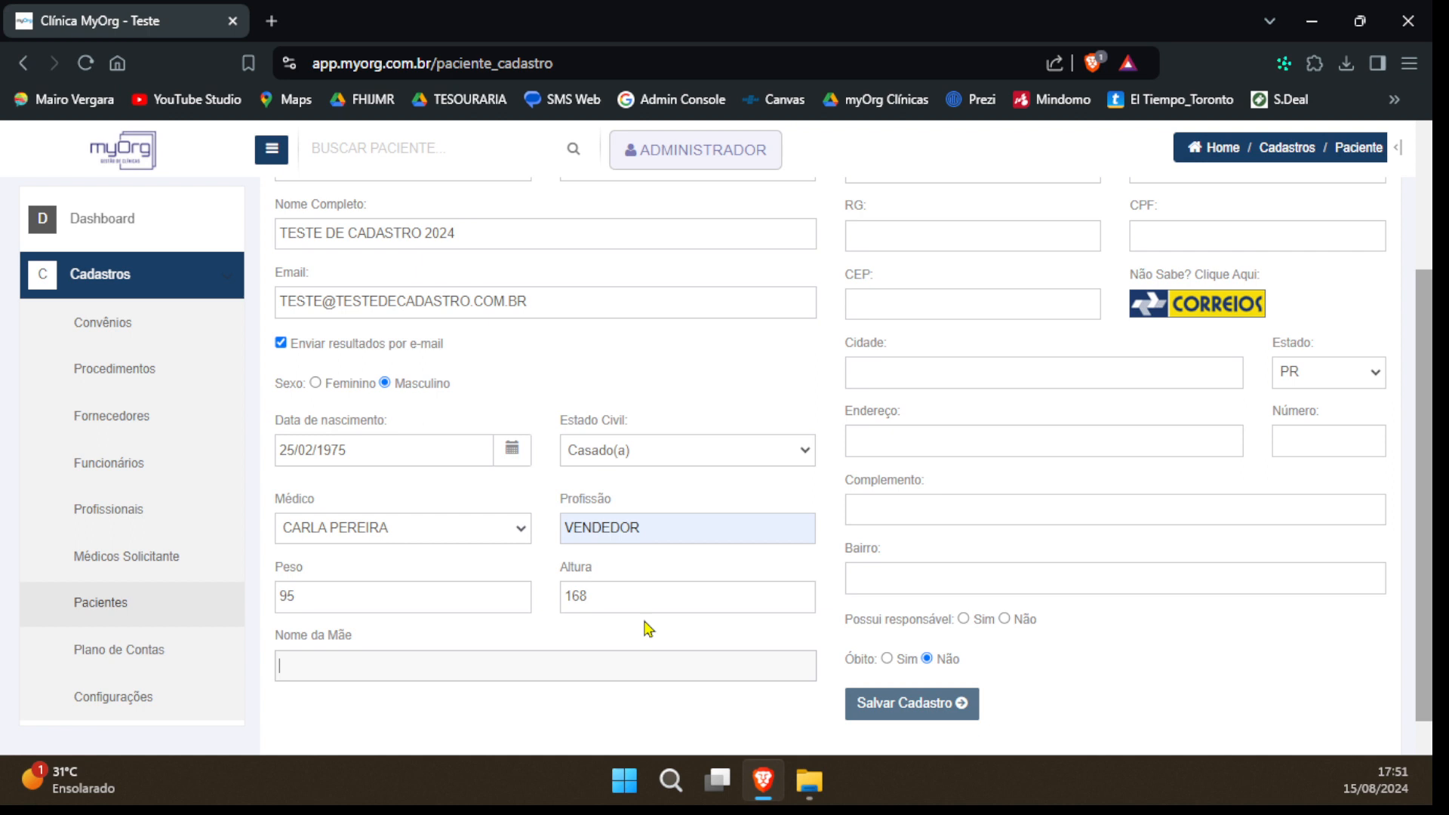
type("TESTE")
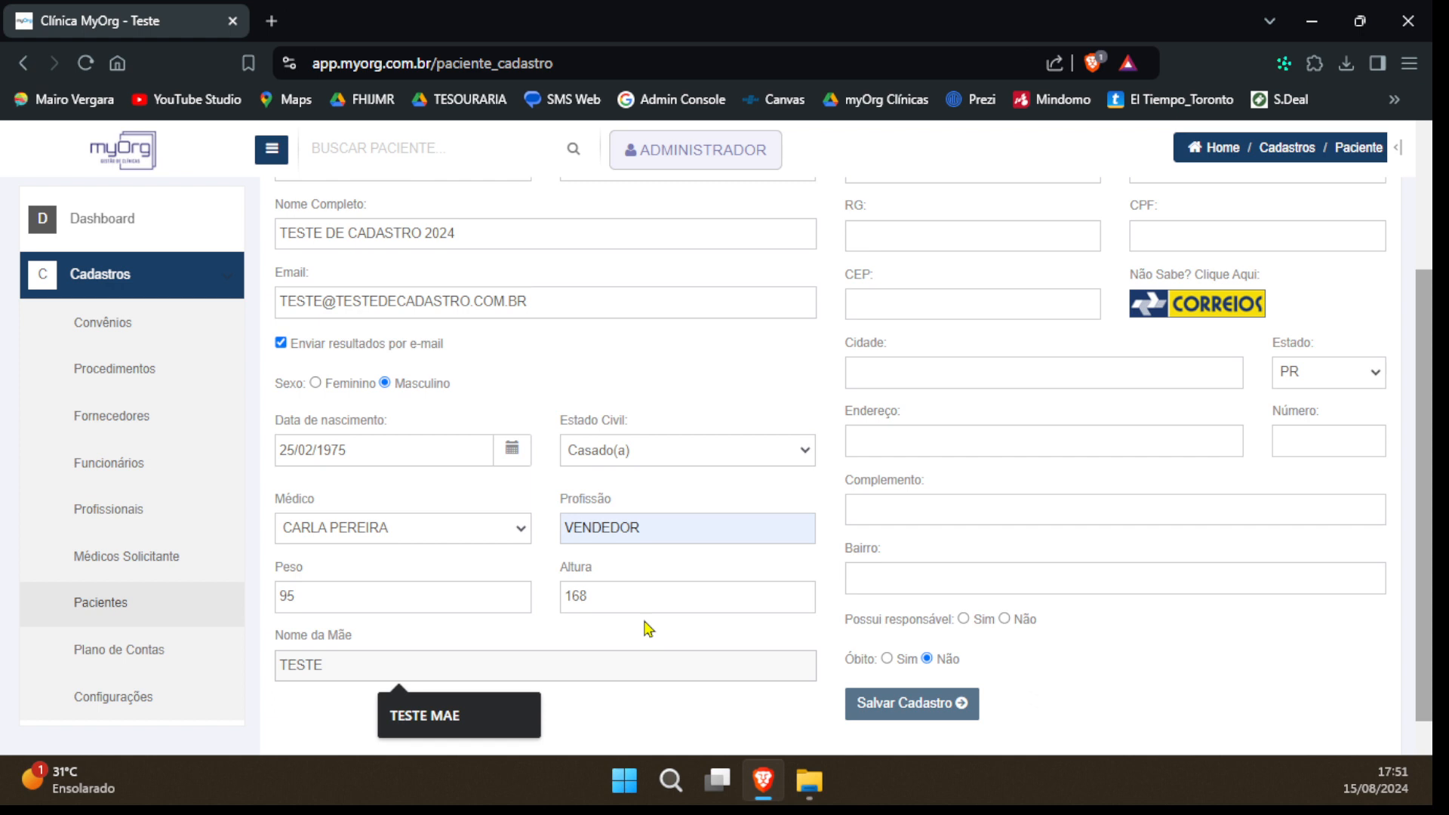
type("MAE CADASTRO")
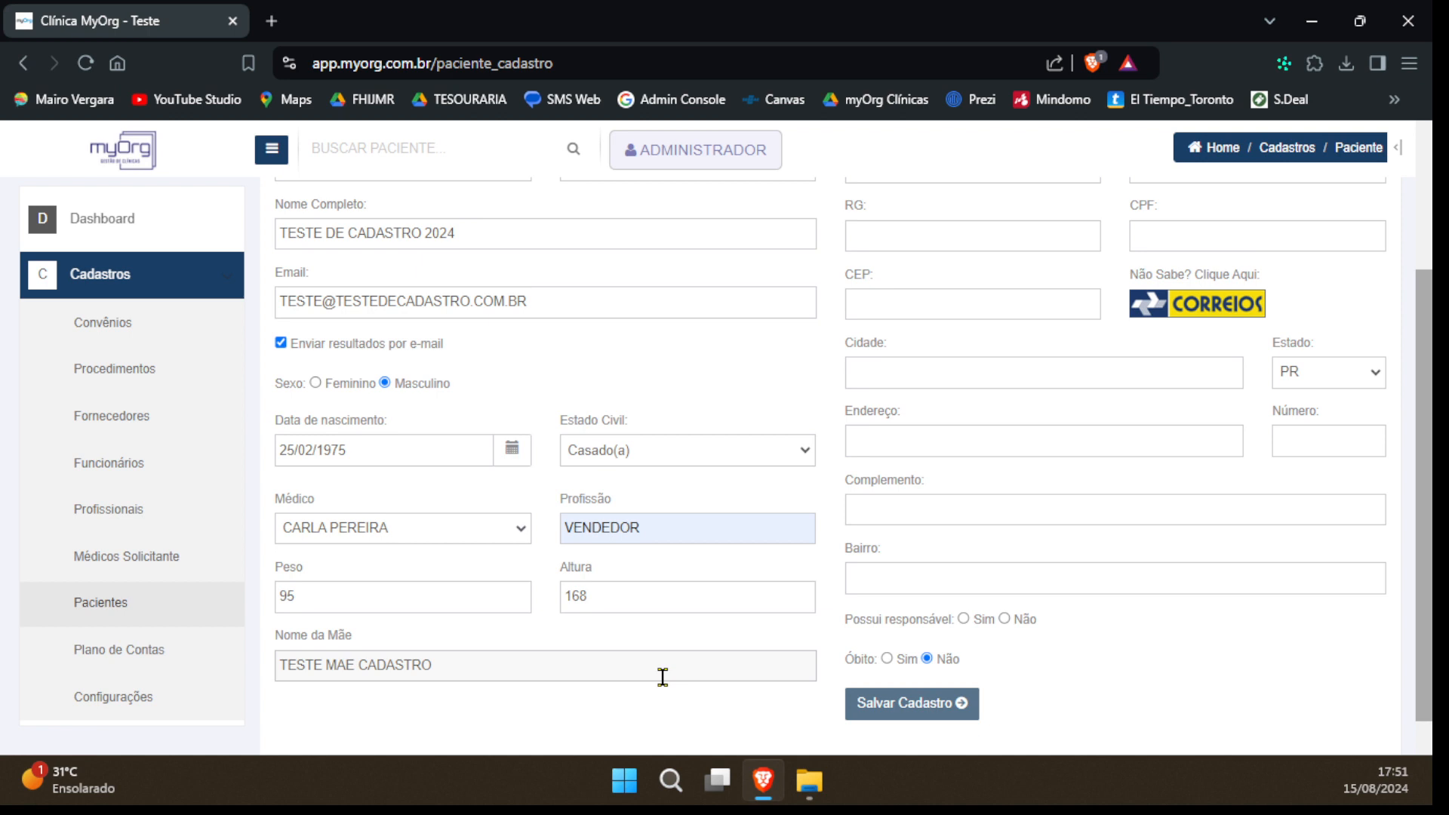
Review the available options for accommodation type and pacemaker without choosing any
scroll(757, 469, "down", 1)
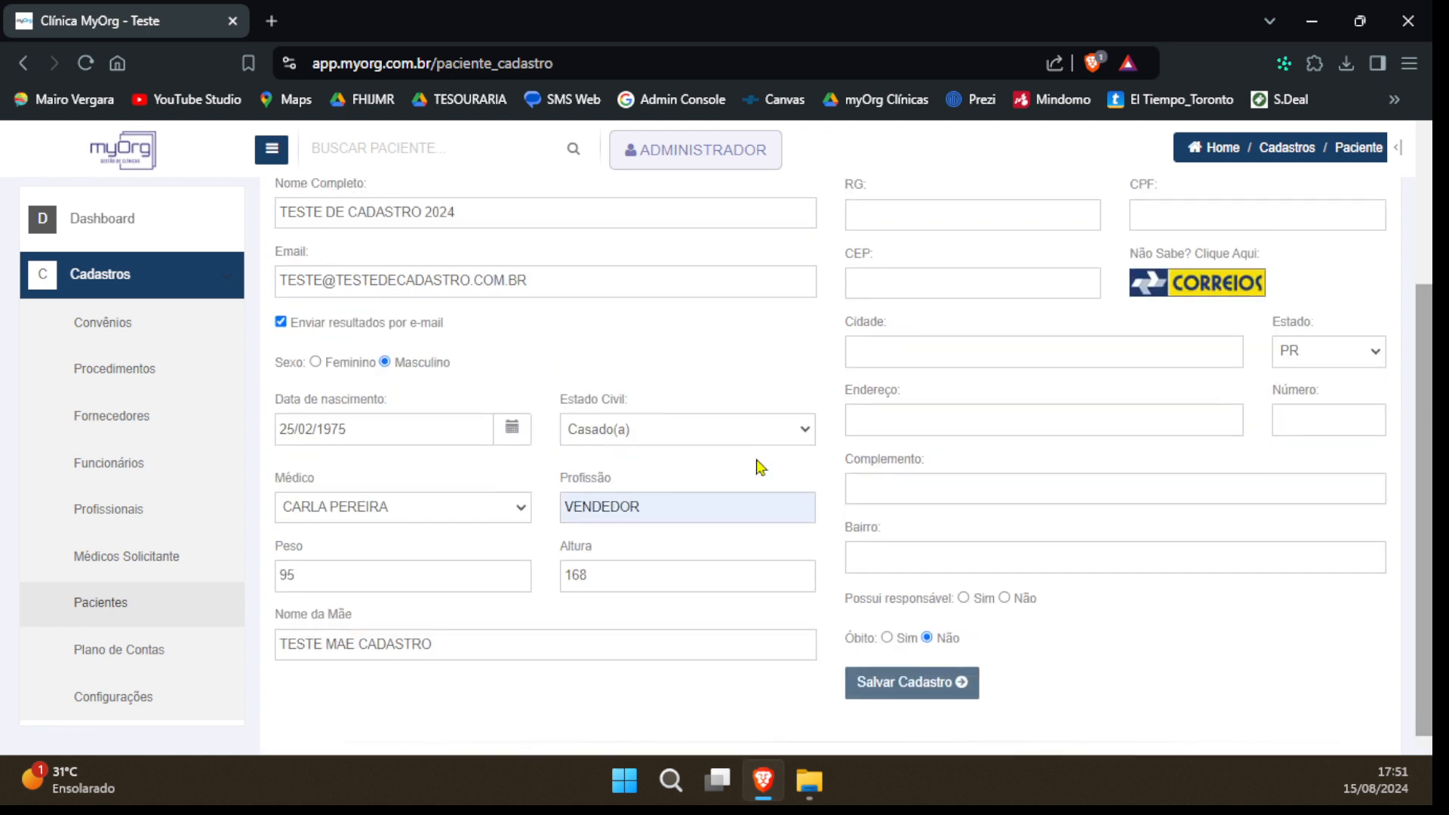
scroll(756, 469, "up", 3)
left_click(1012, 243)
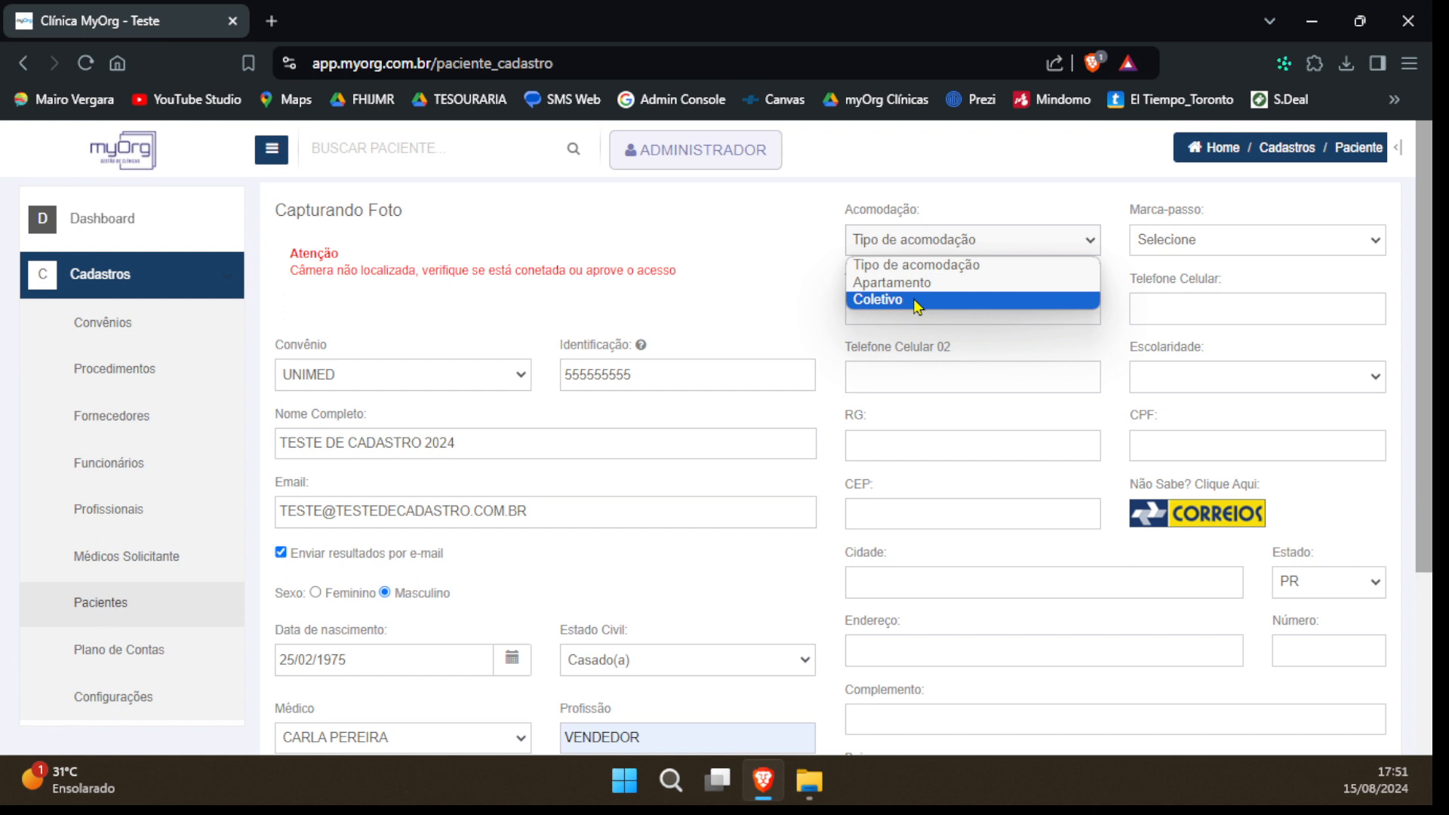
left_click(1170, 242)
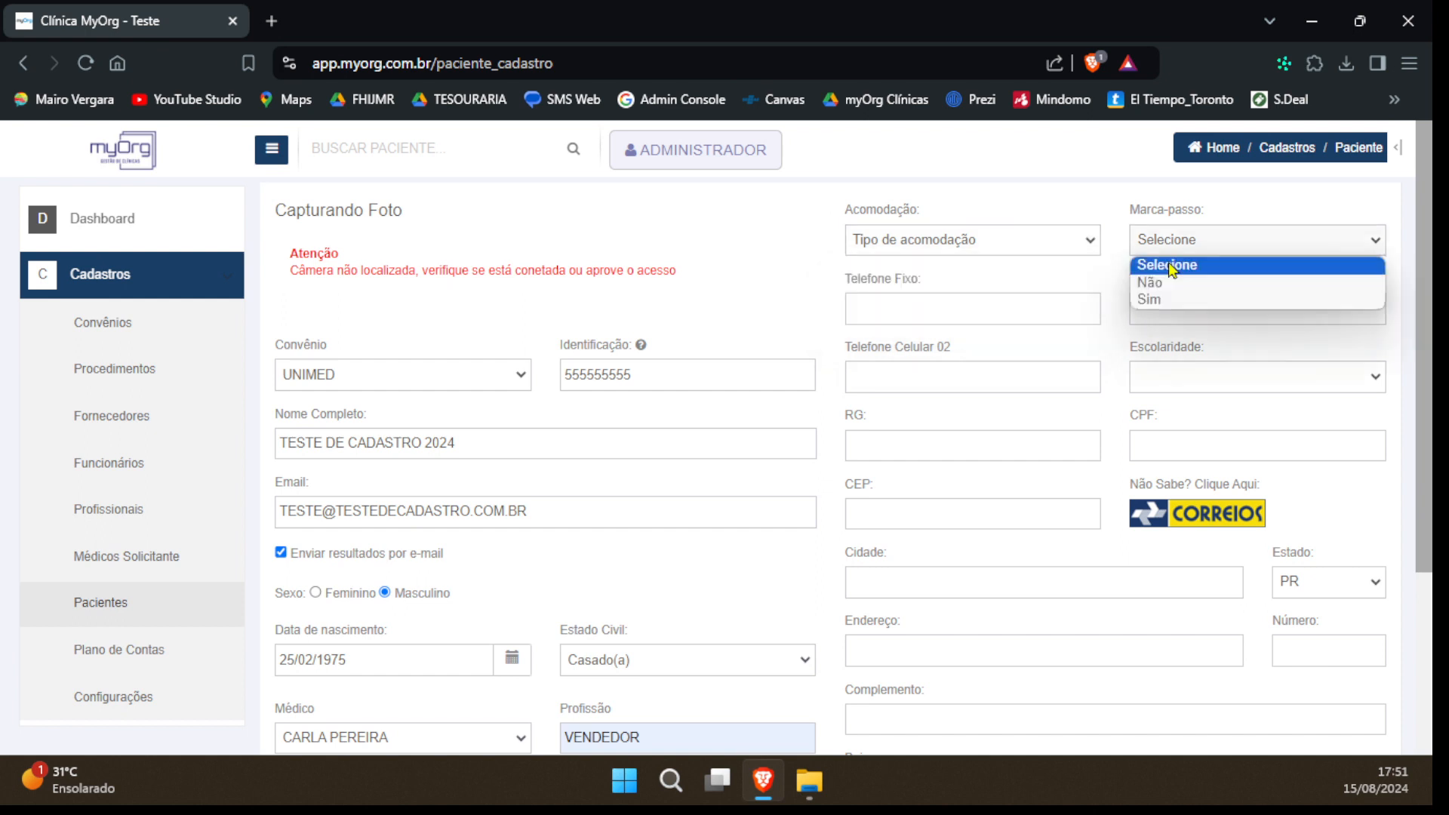
Enter the patient's landline and mobile phone numbers
left_click(951, 312)
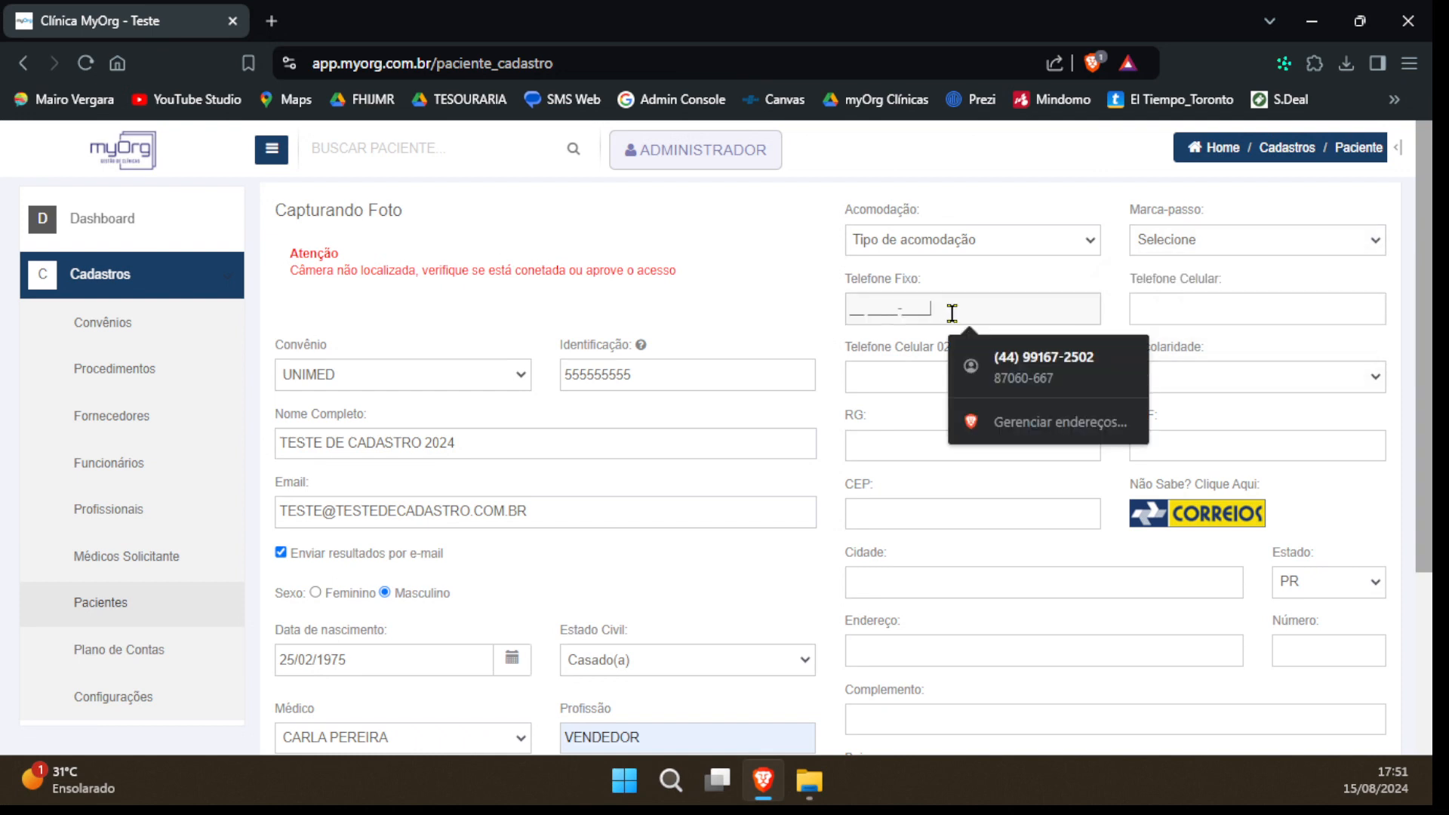
type("449999999999")
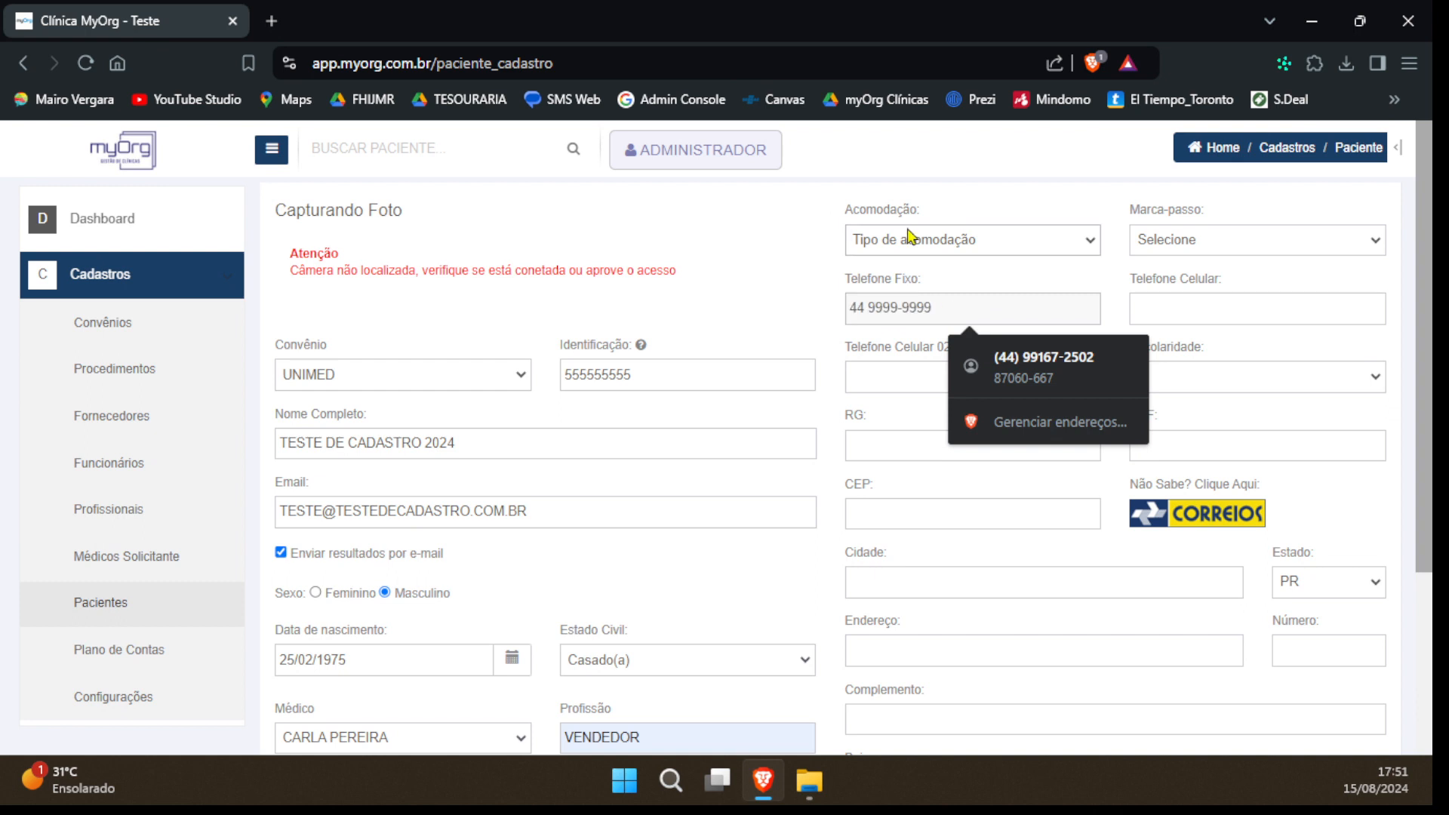
key("Tab")
type("44 9999")
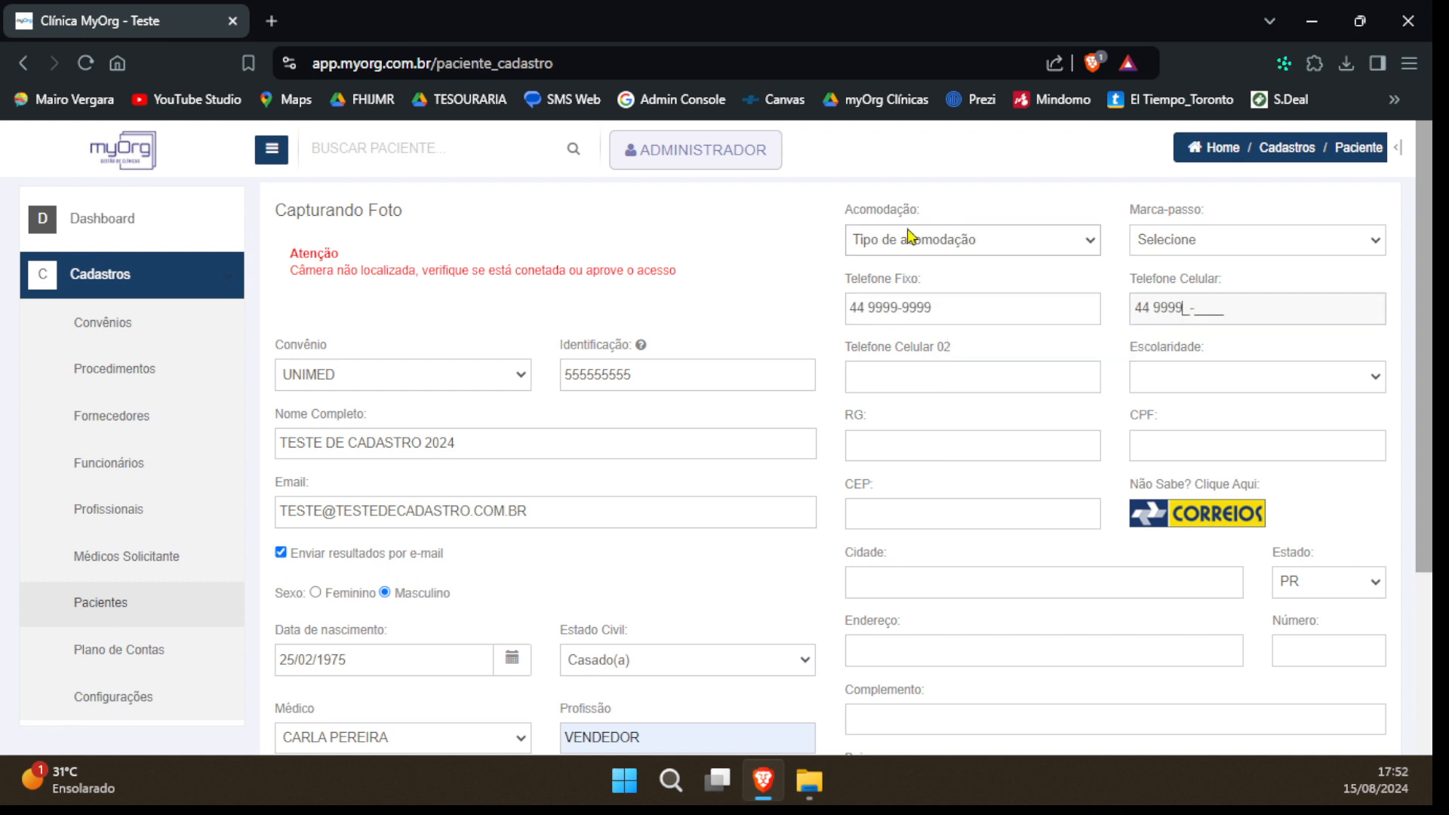
type("9-9999")
key("Tab")
Set the education level to Superior Completo and fill in the patient's RG, CPF, postal code and house number
left_click(1249, 380)
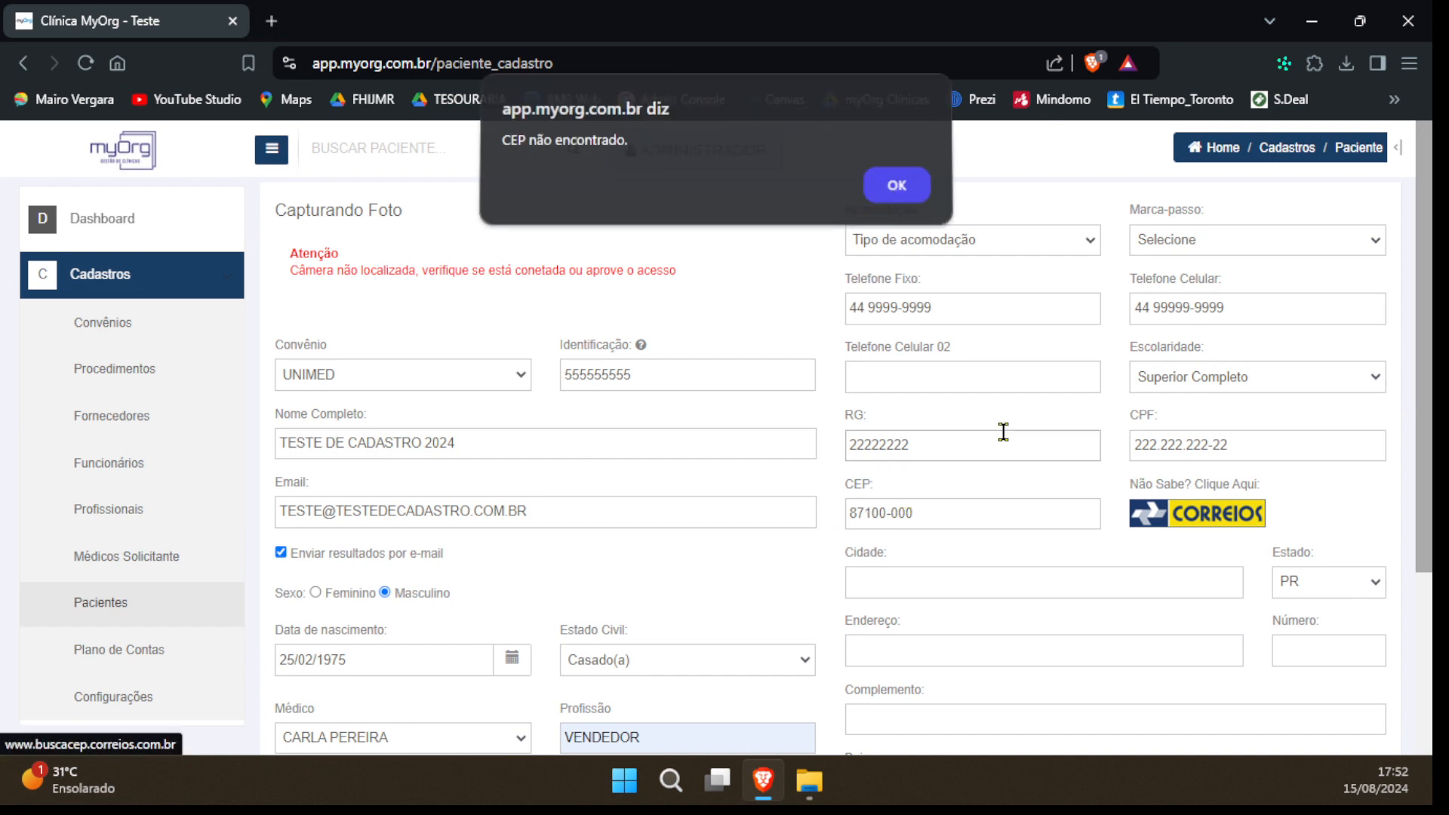
key("Return")
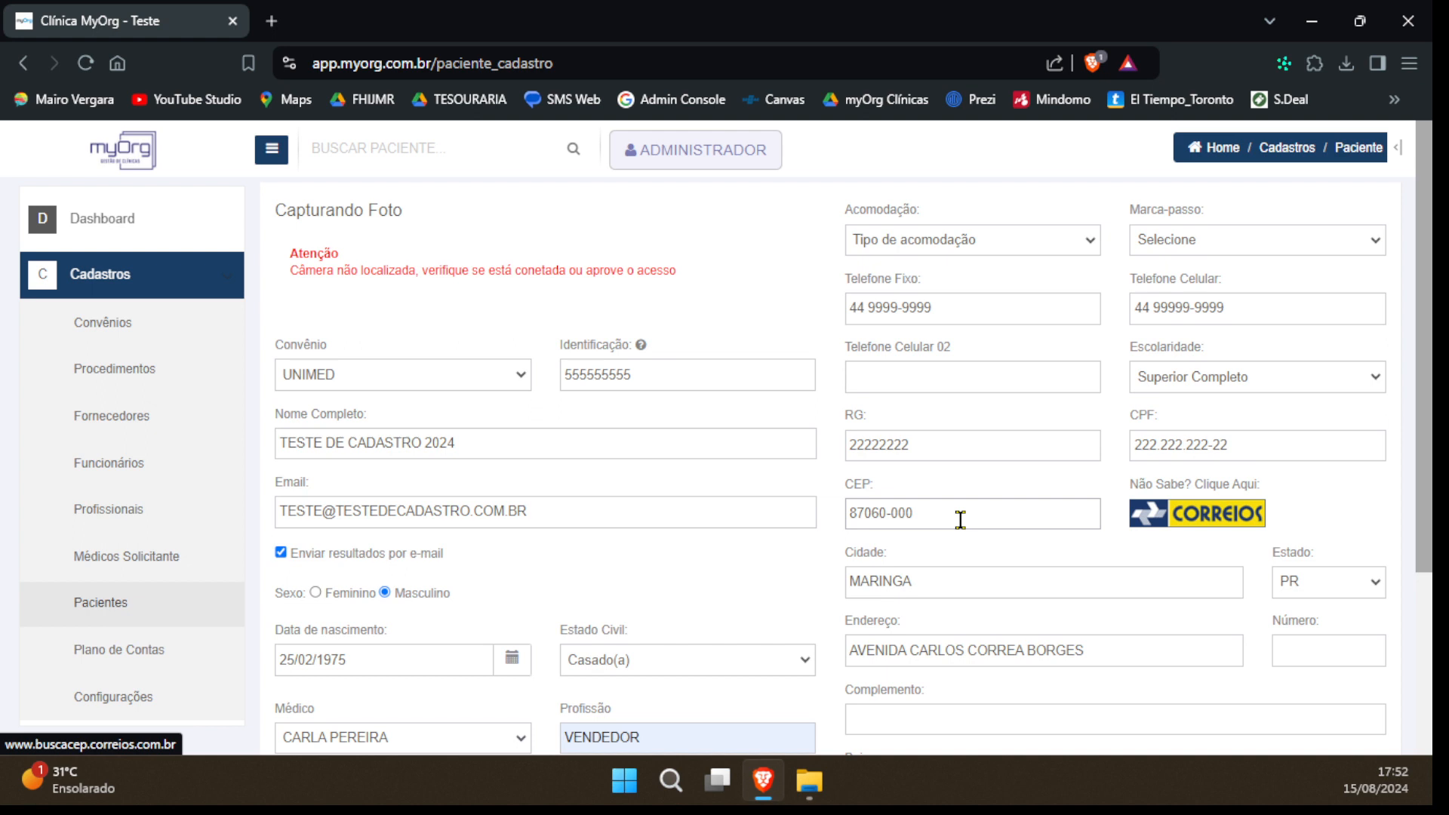
left_click(1022, 651)
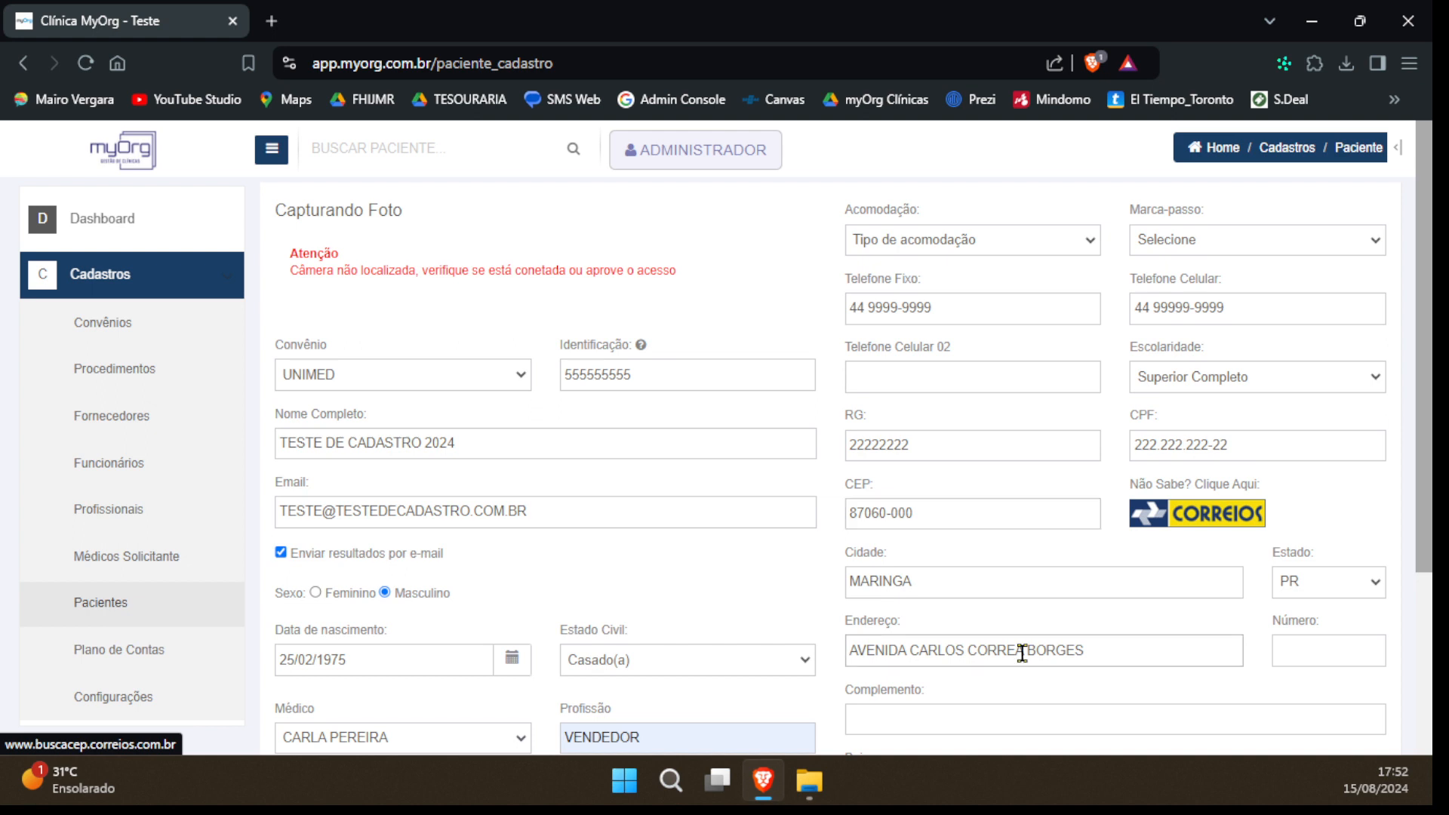
left_click(1328, 650)
type("2000")
Mark Sim for Possui responsável and save the patient registration
left_click_drag(1437, 365, 1437, 439)
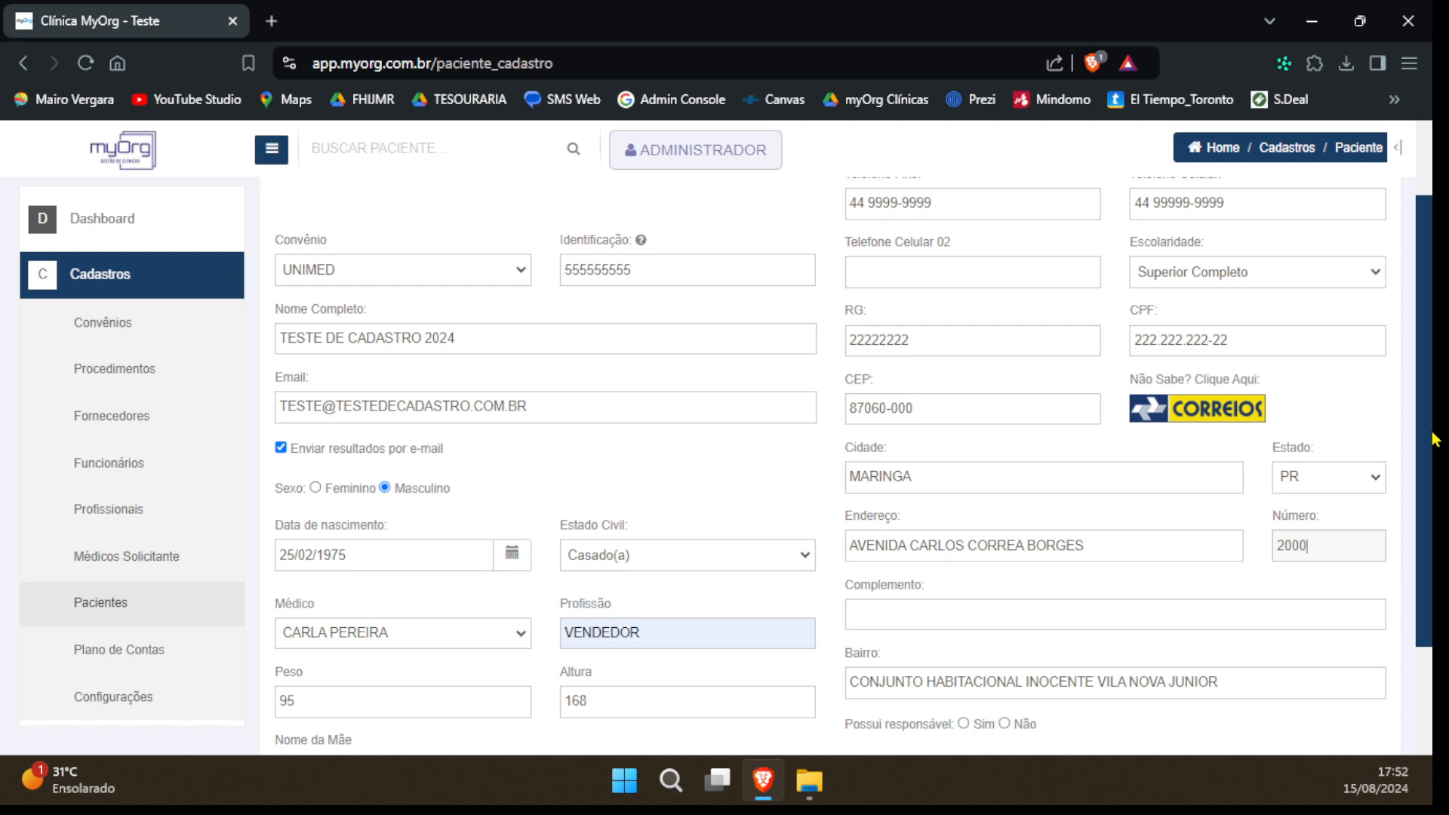
left_click_drag(1436, 440, 1436, 547)
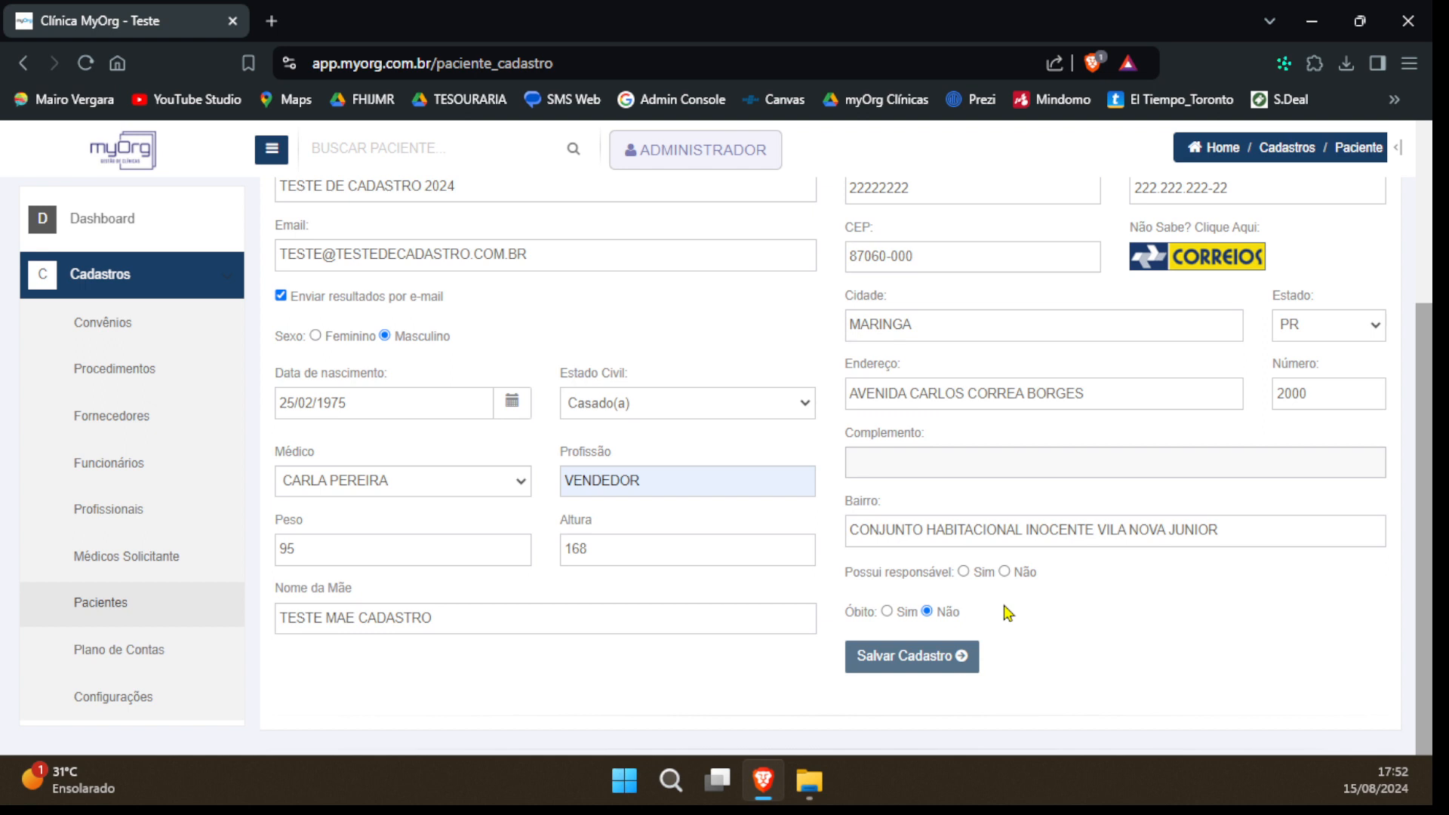
left_click(964, 572)
scroll(982, 297, "down", 4)
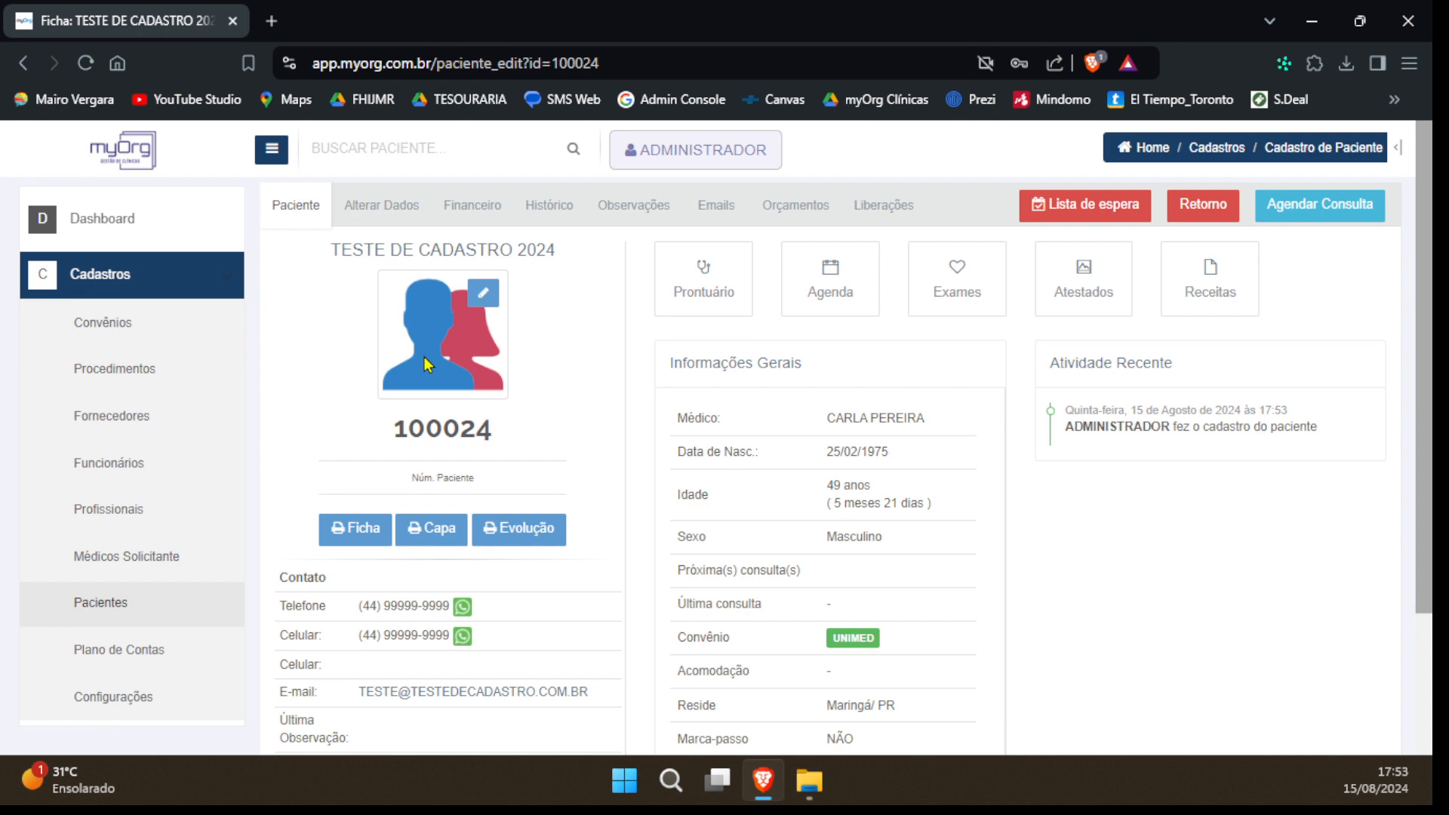
Try to capture the patient's photo with the camera, and check the WhatsApp link of the registered phone number
left_click(485, 298)
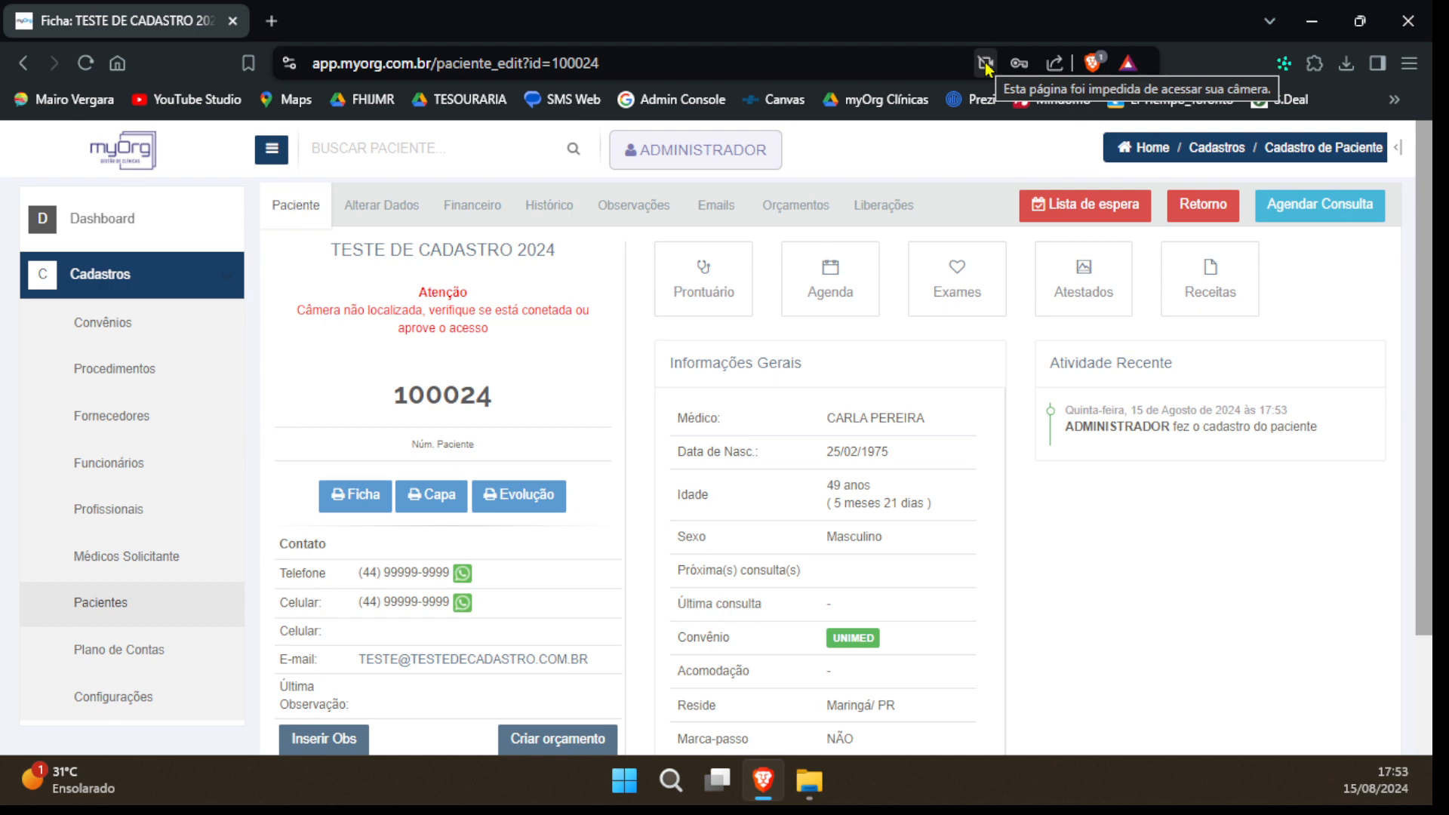
scroll(292, 468, "down", 1)
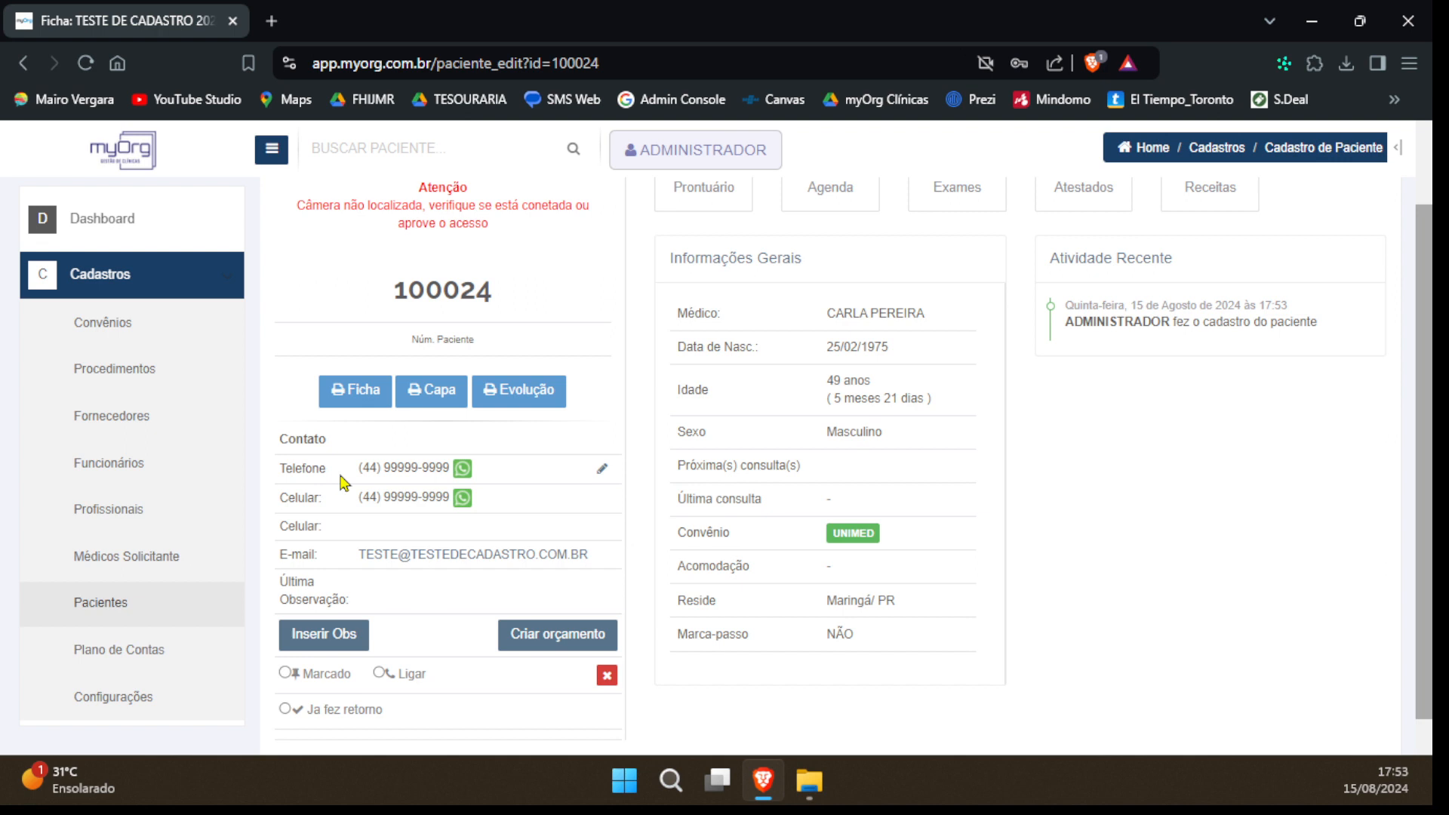
left_click(461, 468)
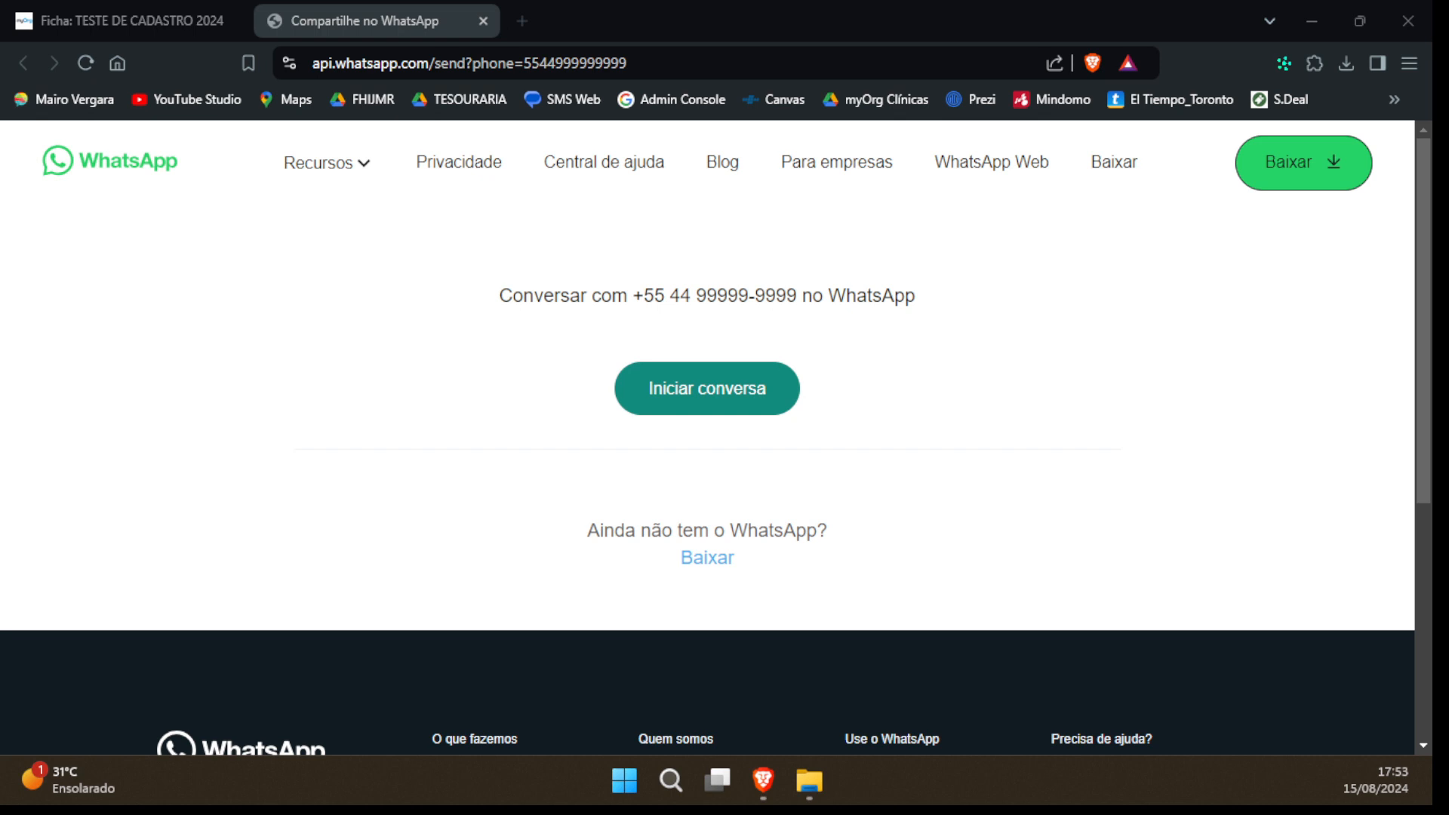
key("ctrl+w")
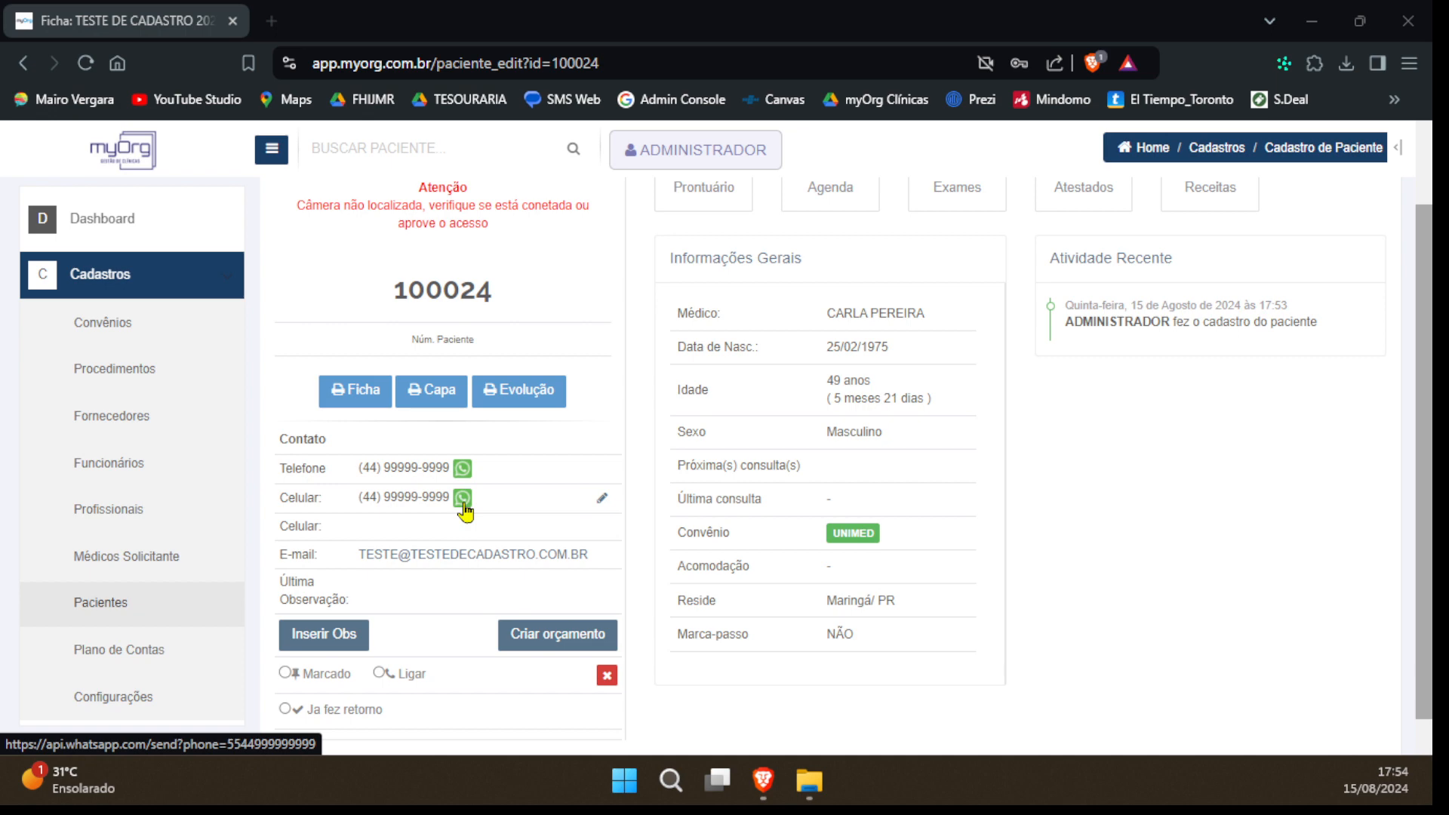
Look through the patient record's Alterar Dados, Financeiro, Emails, Exames and Atestados sections
scroll(368, 296, "up", 2)
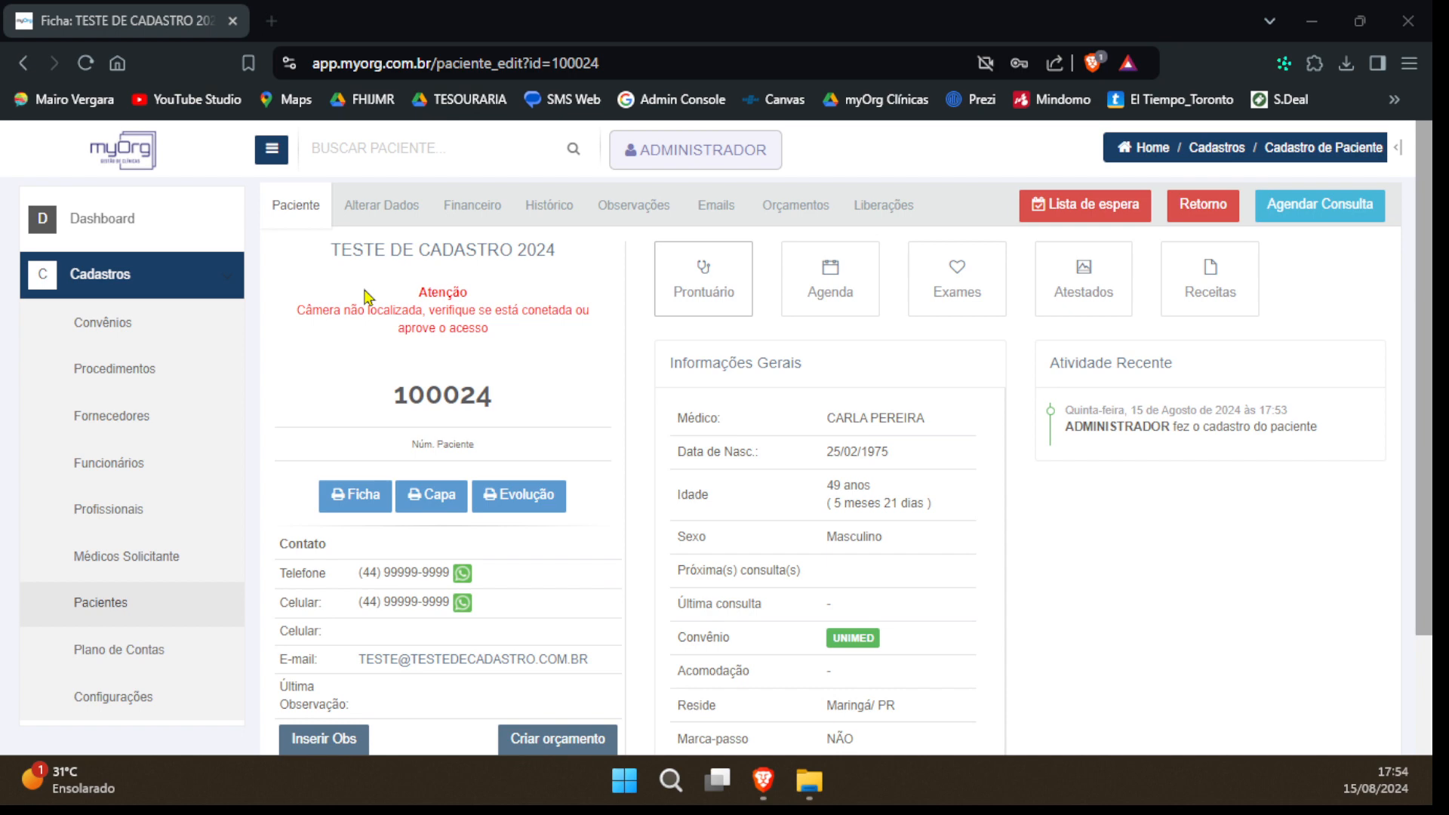
left_click(380, 207)
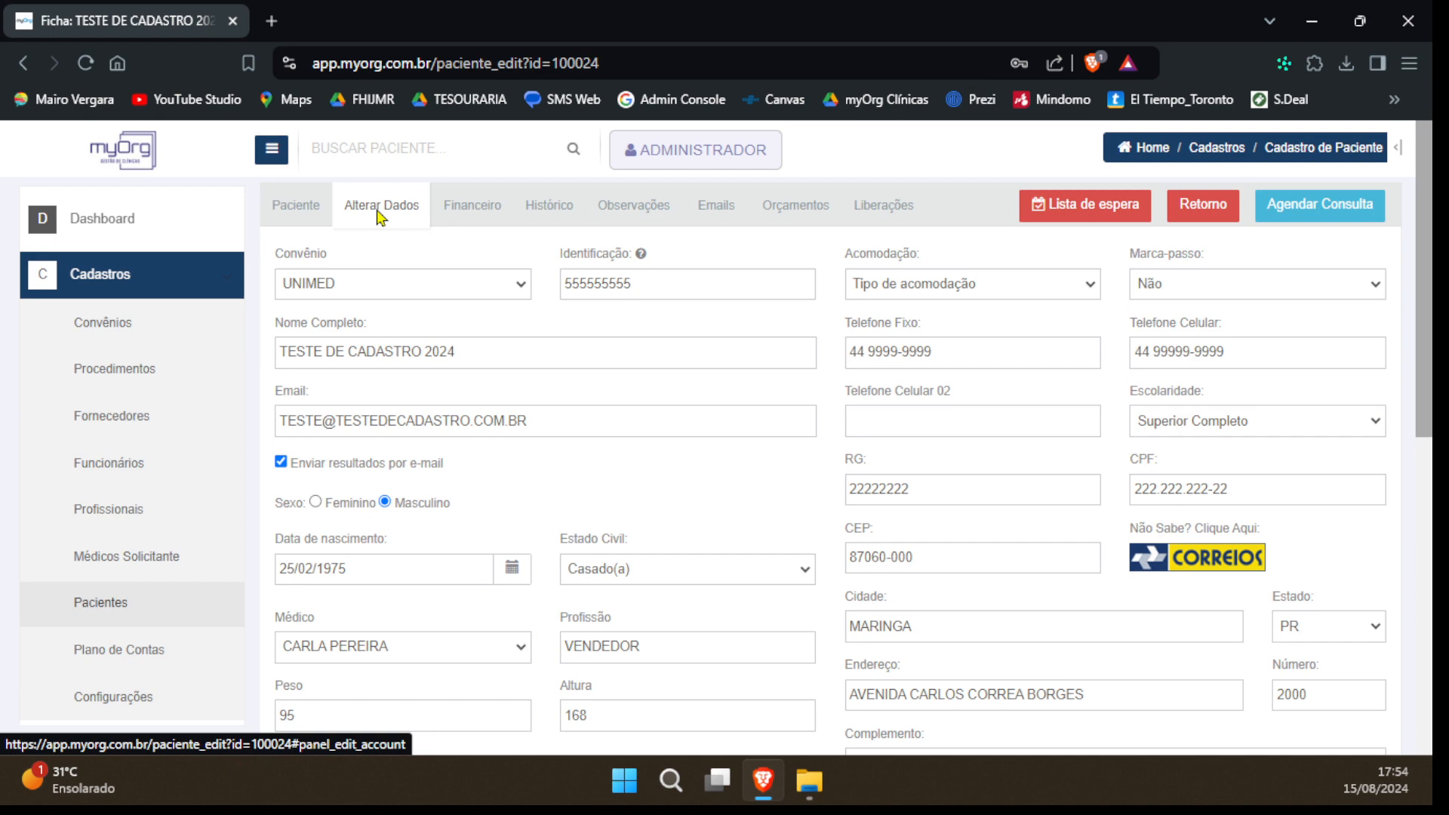
left_click(472, 205)
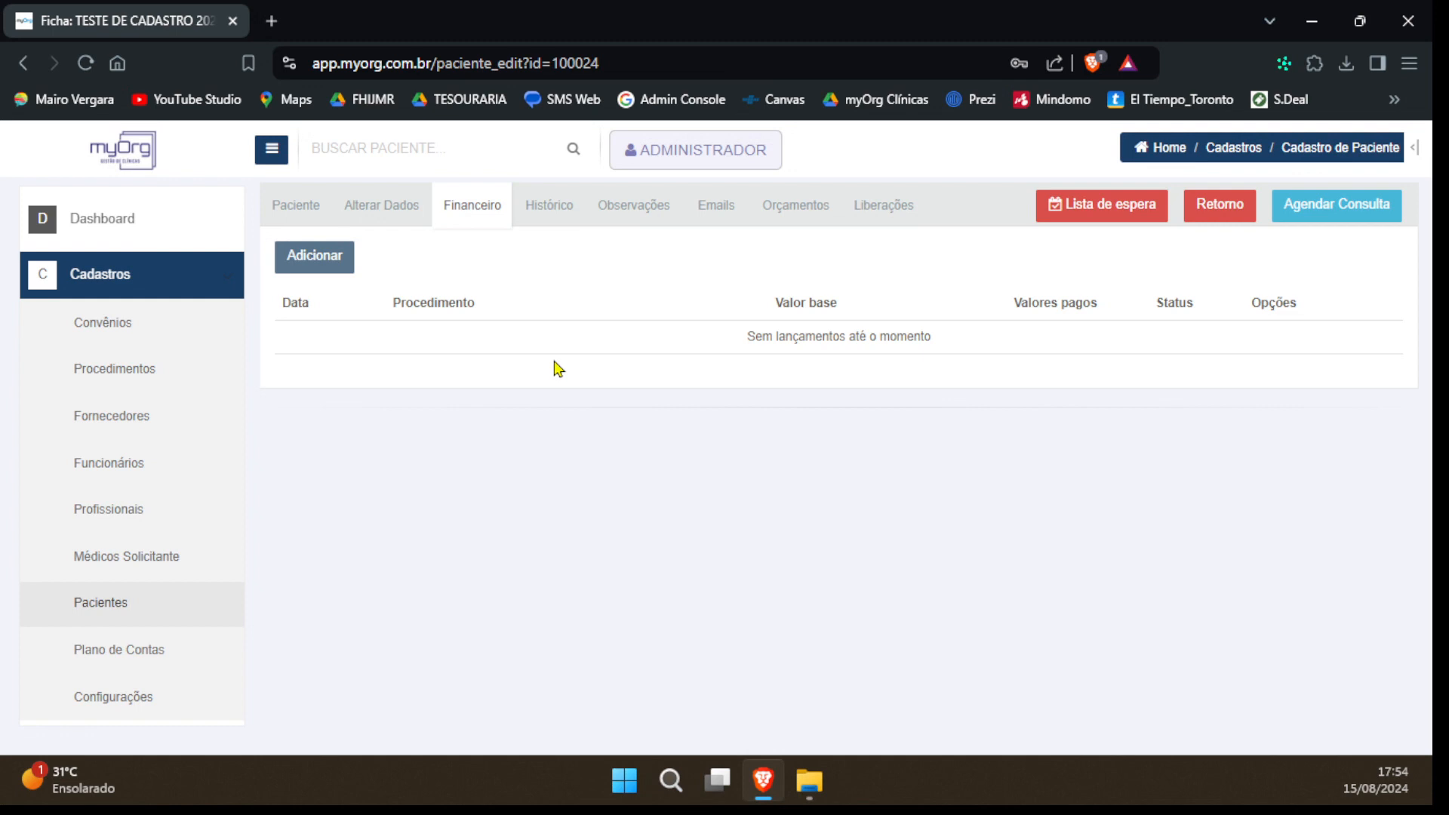
left_click(717, 207)
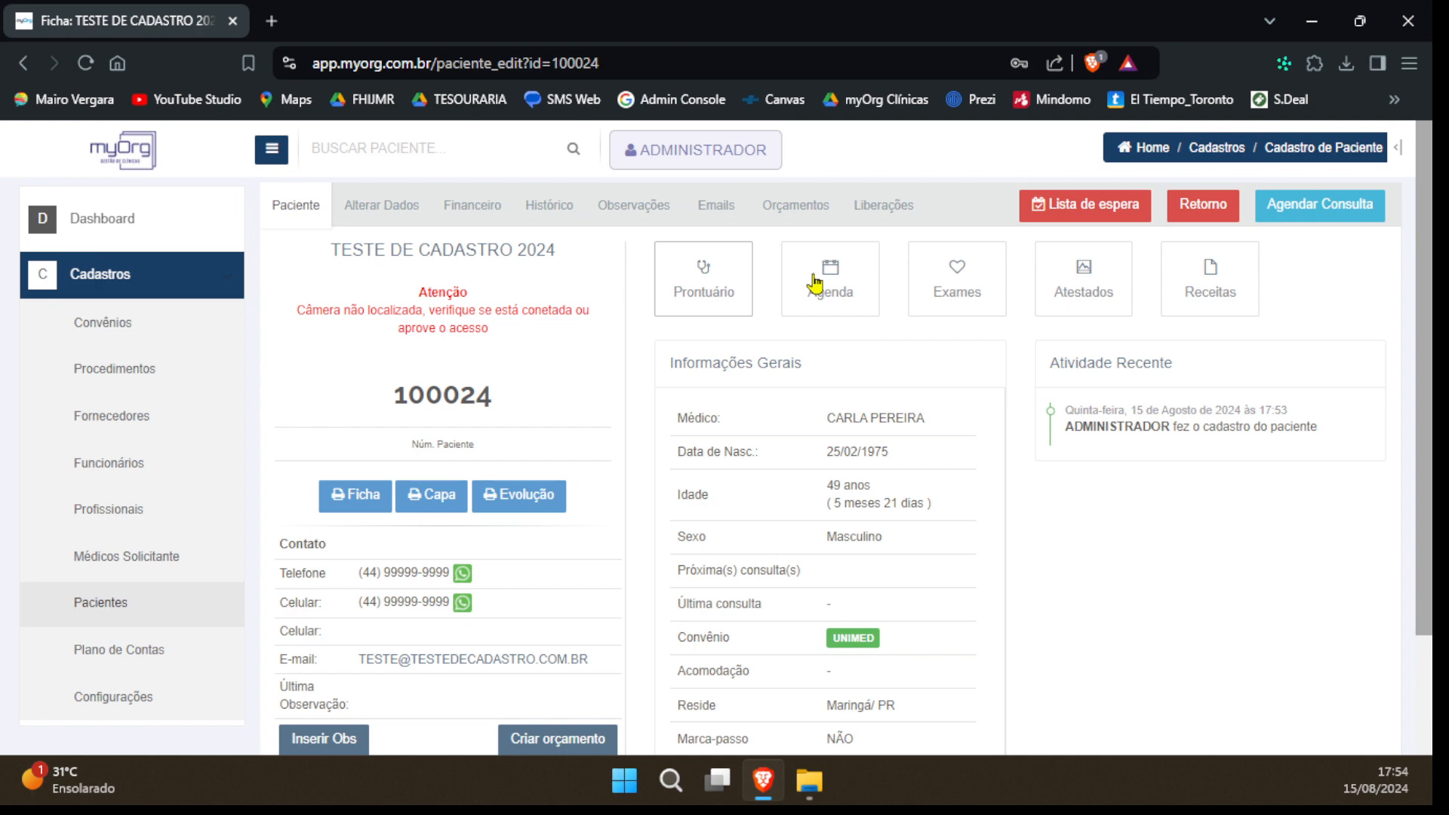
left_click(975, 290)
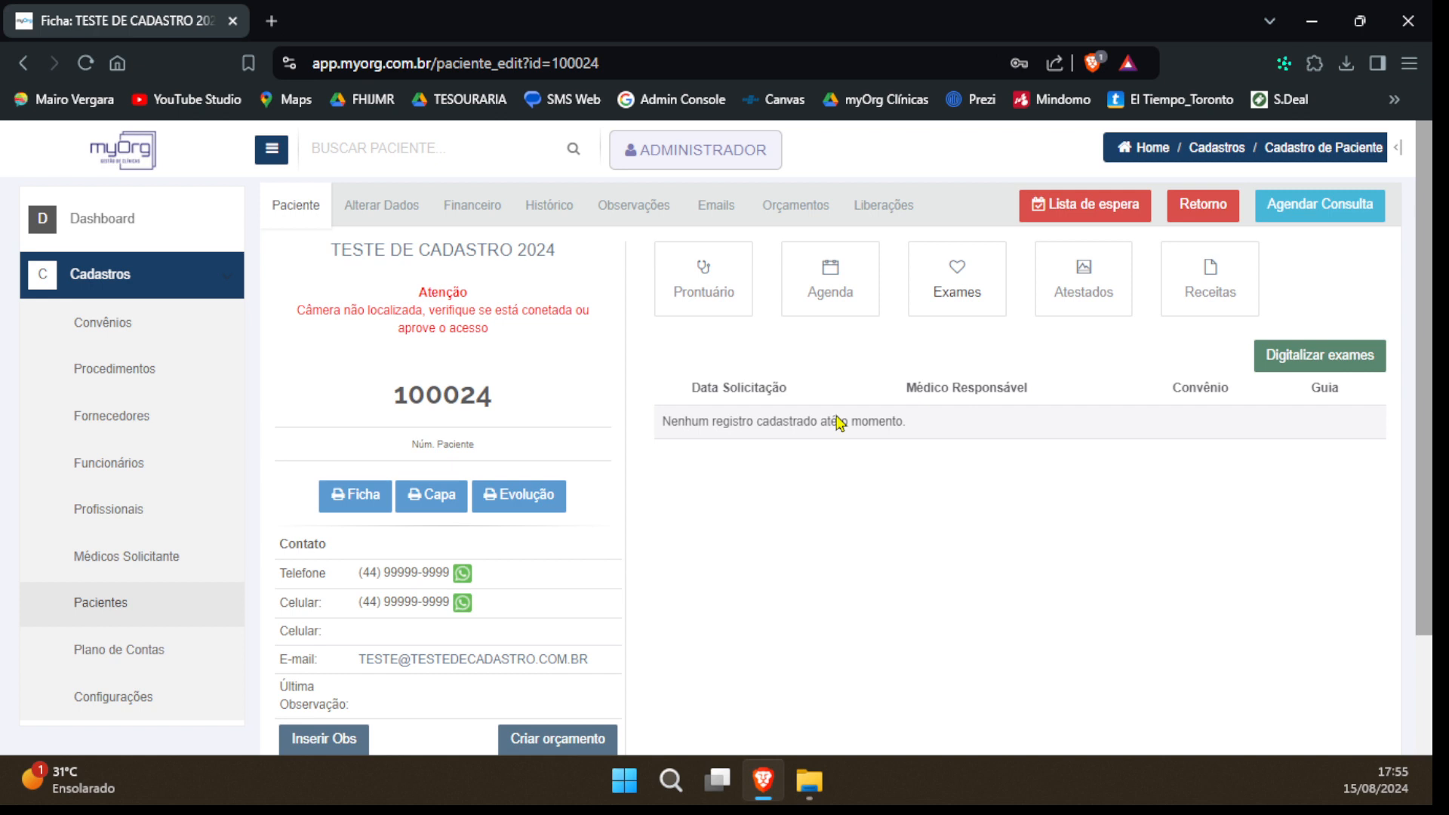
left_click(1068, 301)
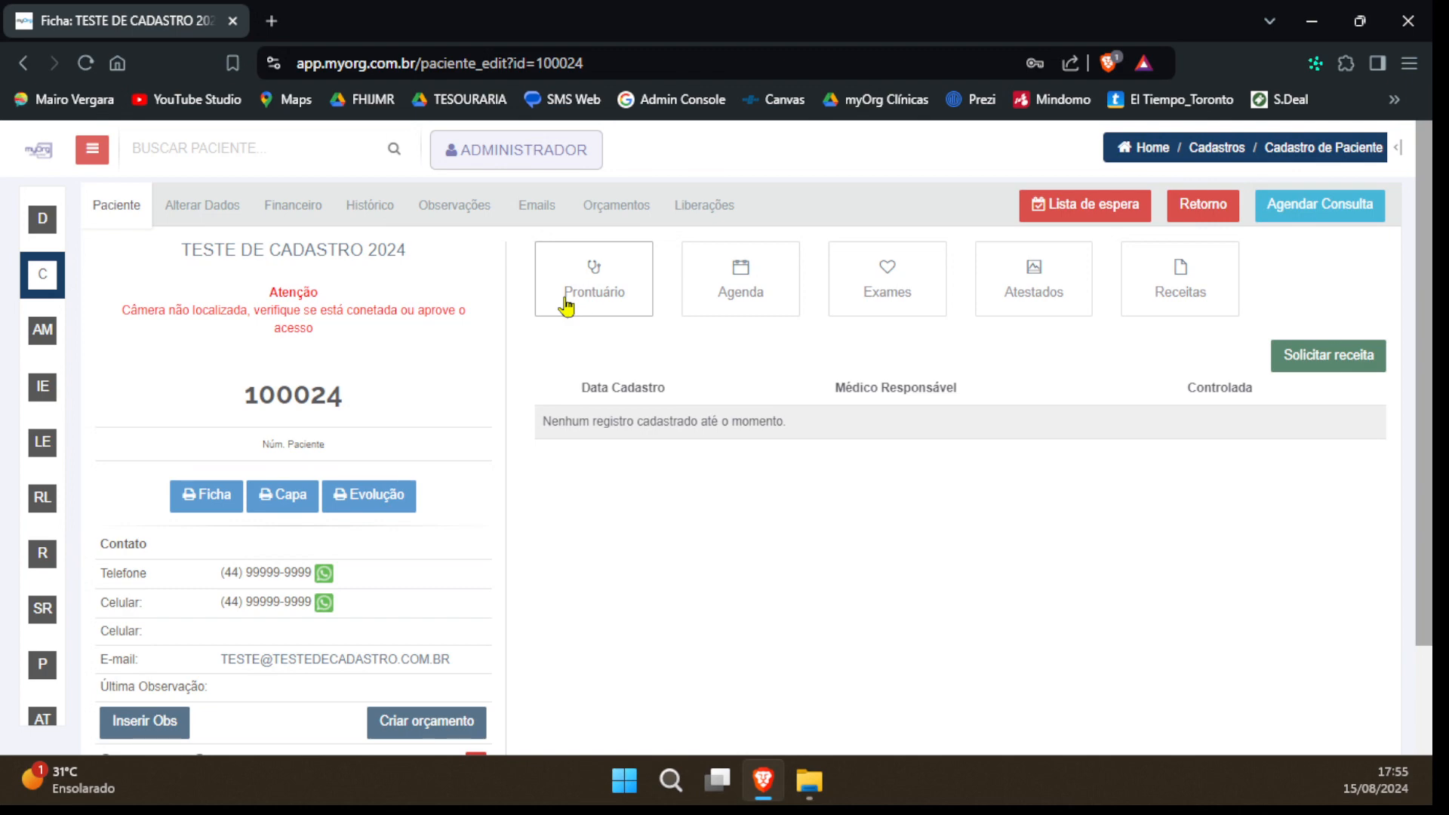
Open the print preview of the patient's record sheet and close it without printing
left_click(566, 306)
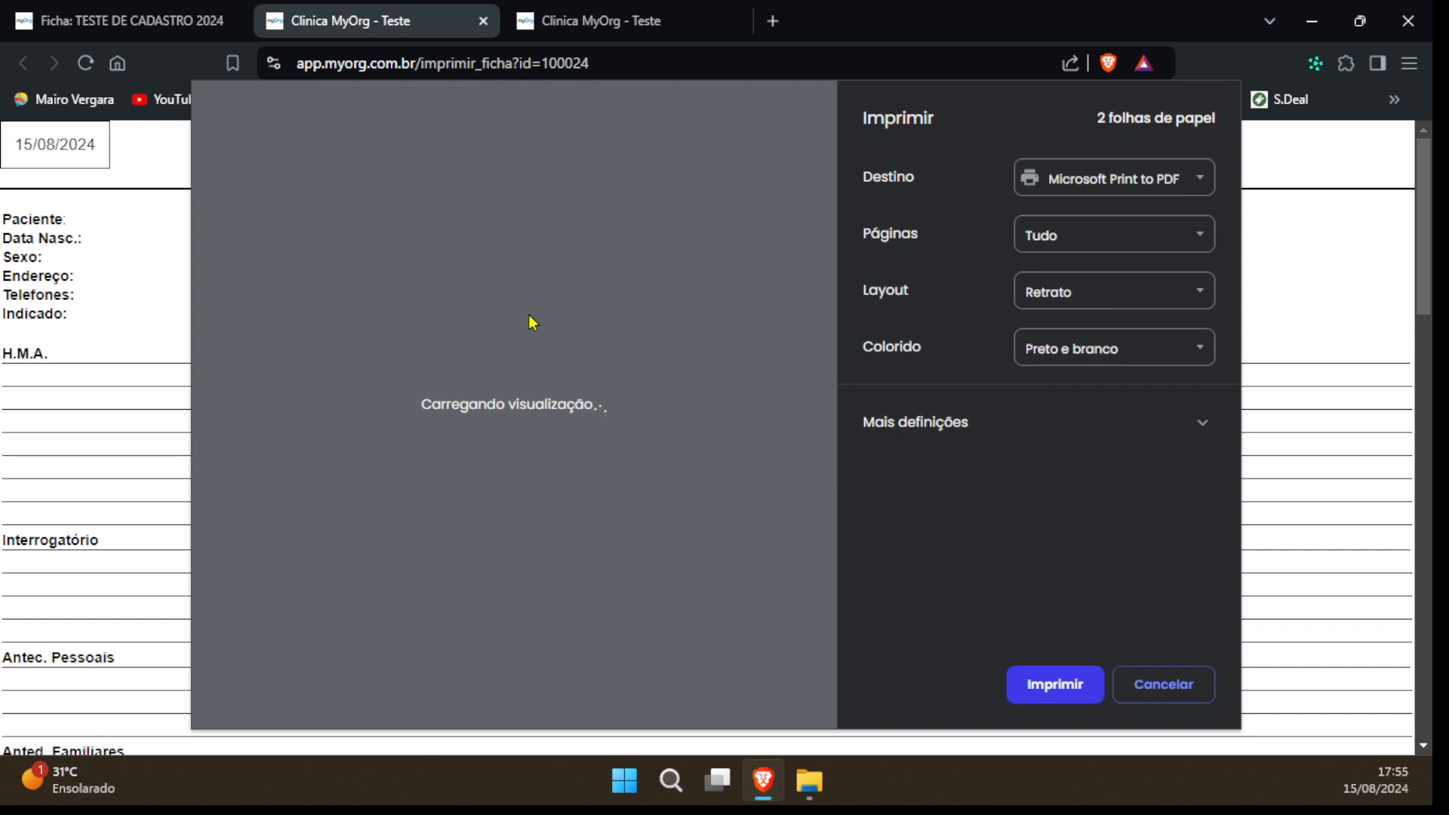
left_click(483, 22)
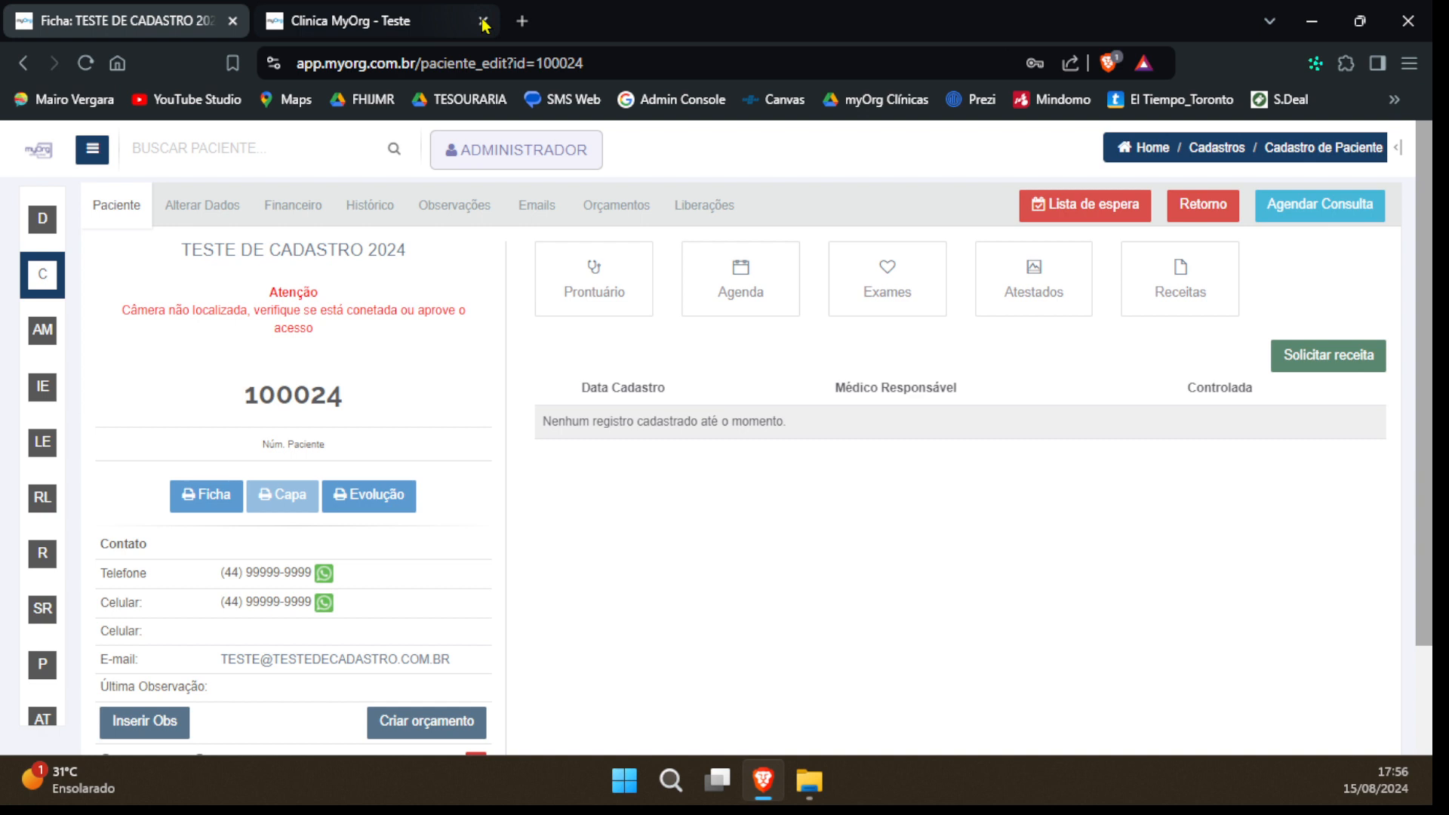
Add the observation "Idoso, não pode demorar mais de 15 minutos na recepção" to the patient's record
scroll(118, 492, "down", 2)
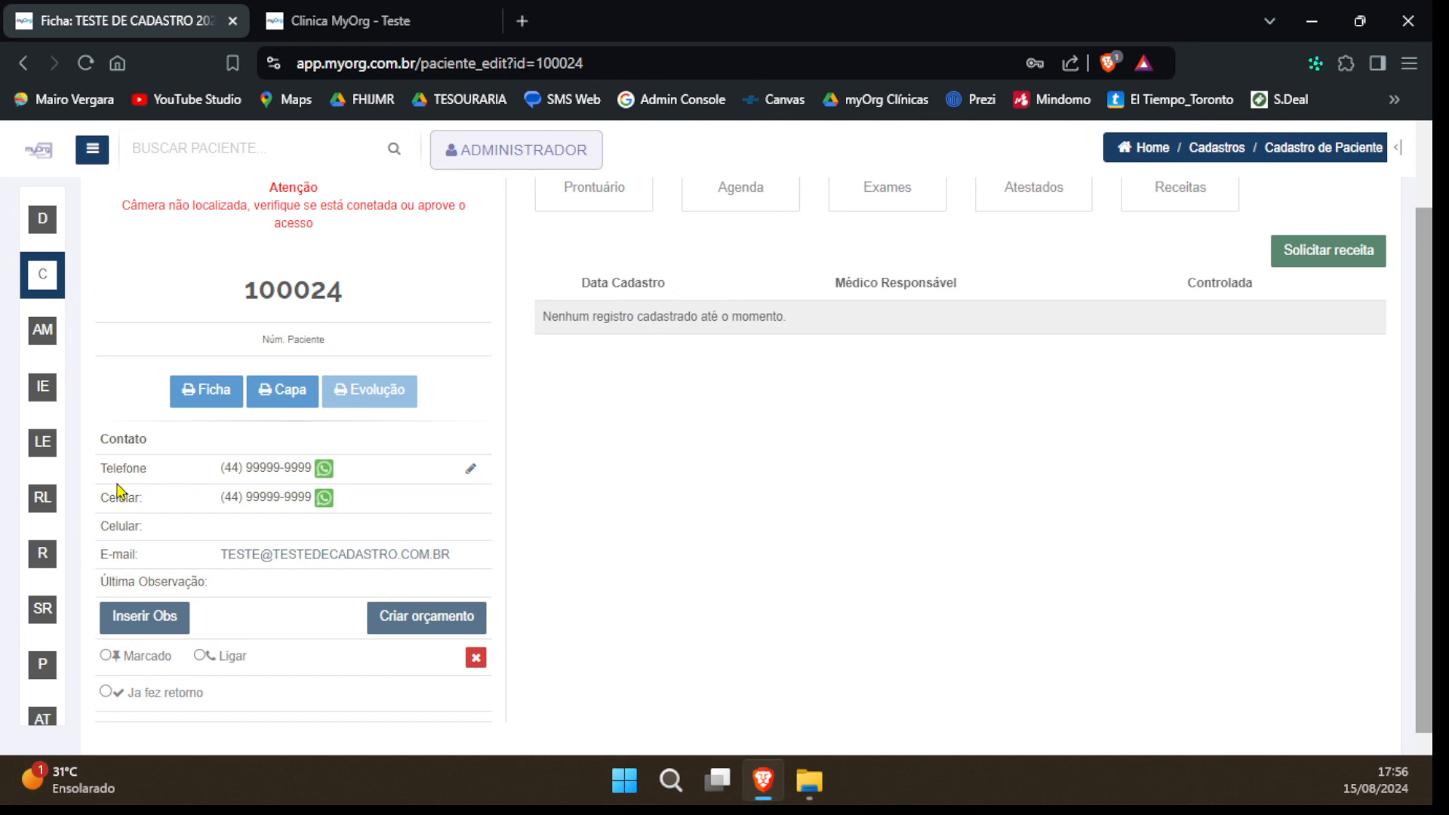
scroll(163, 598, "down", 1)
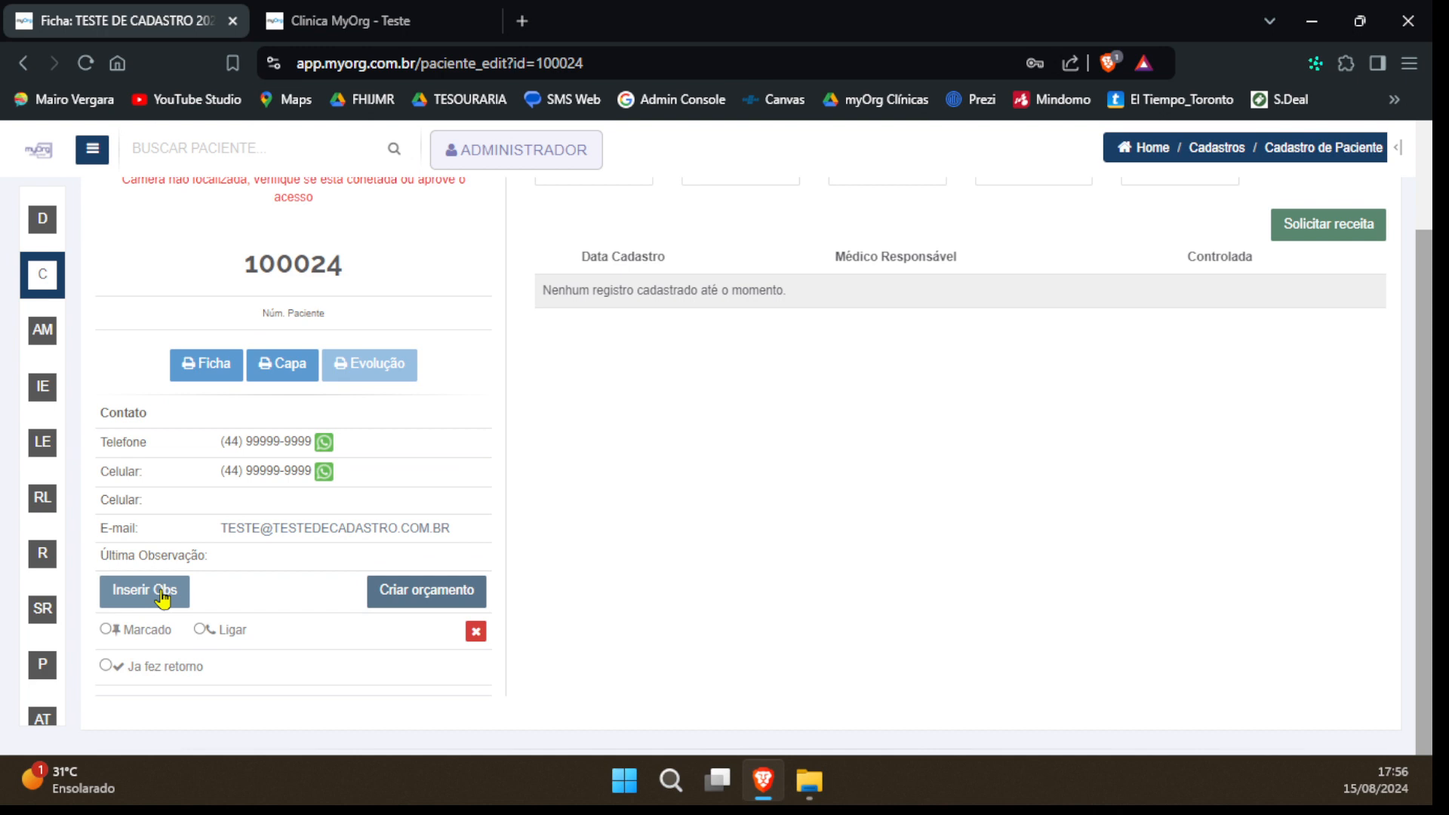
left_click(162, 598)
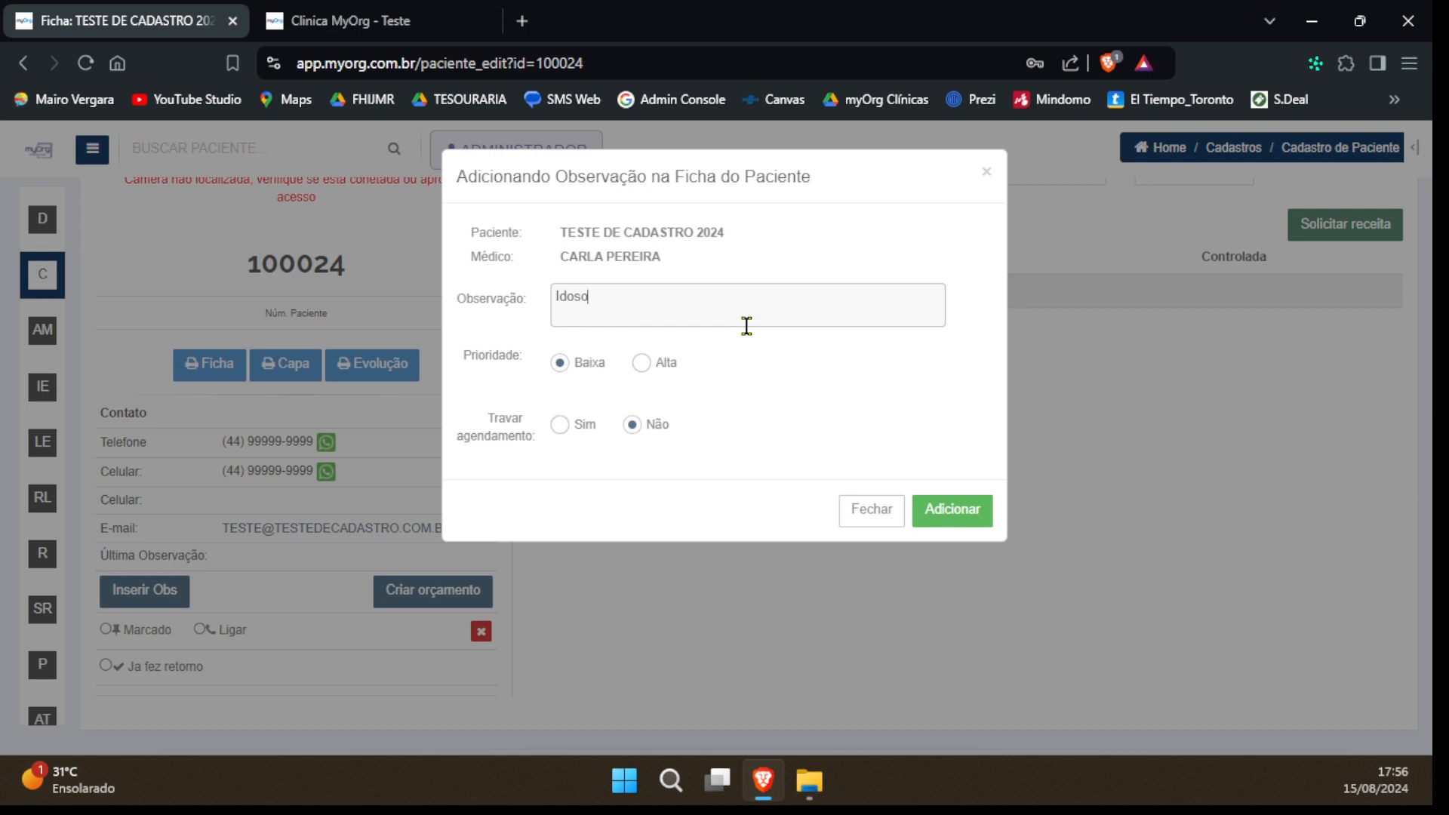
type(", não pode demorar mais")
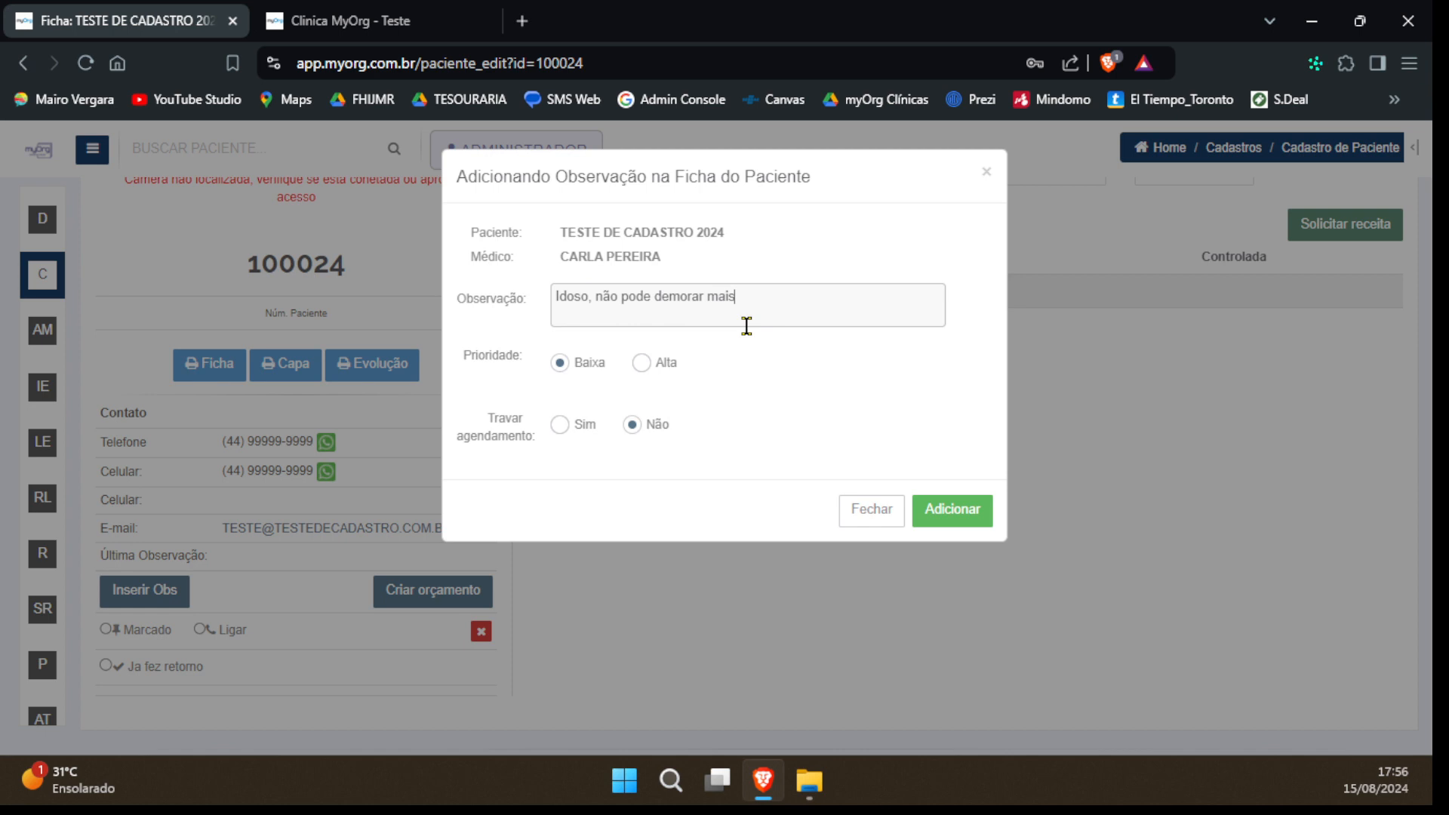
type("de 15 minutos na rece")
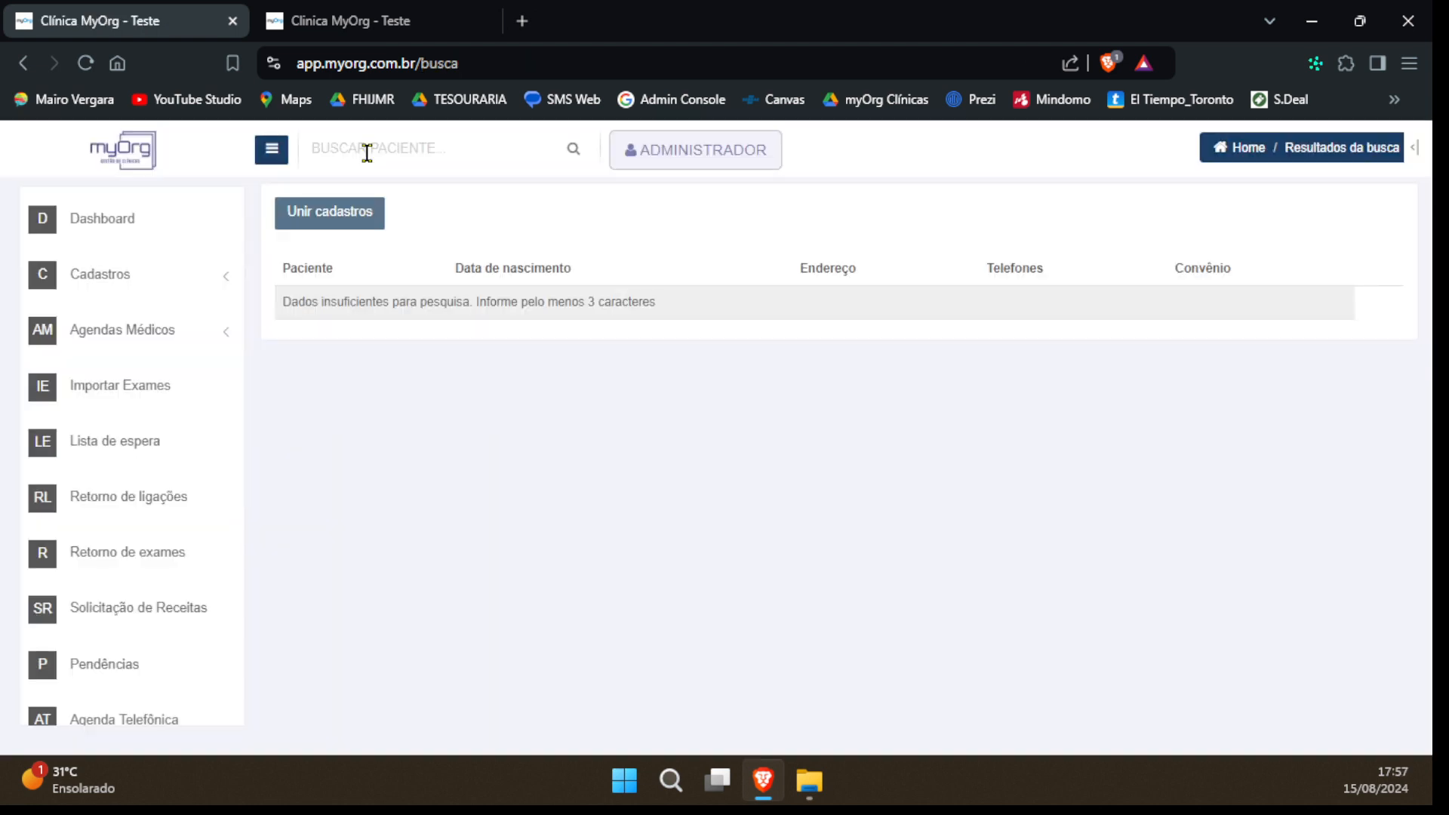
Create a quote for the IMPLANTE CAPILAR procedure with the note "gerge" and cancel its printing
left_click(367, 151)
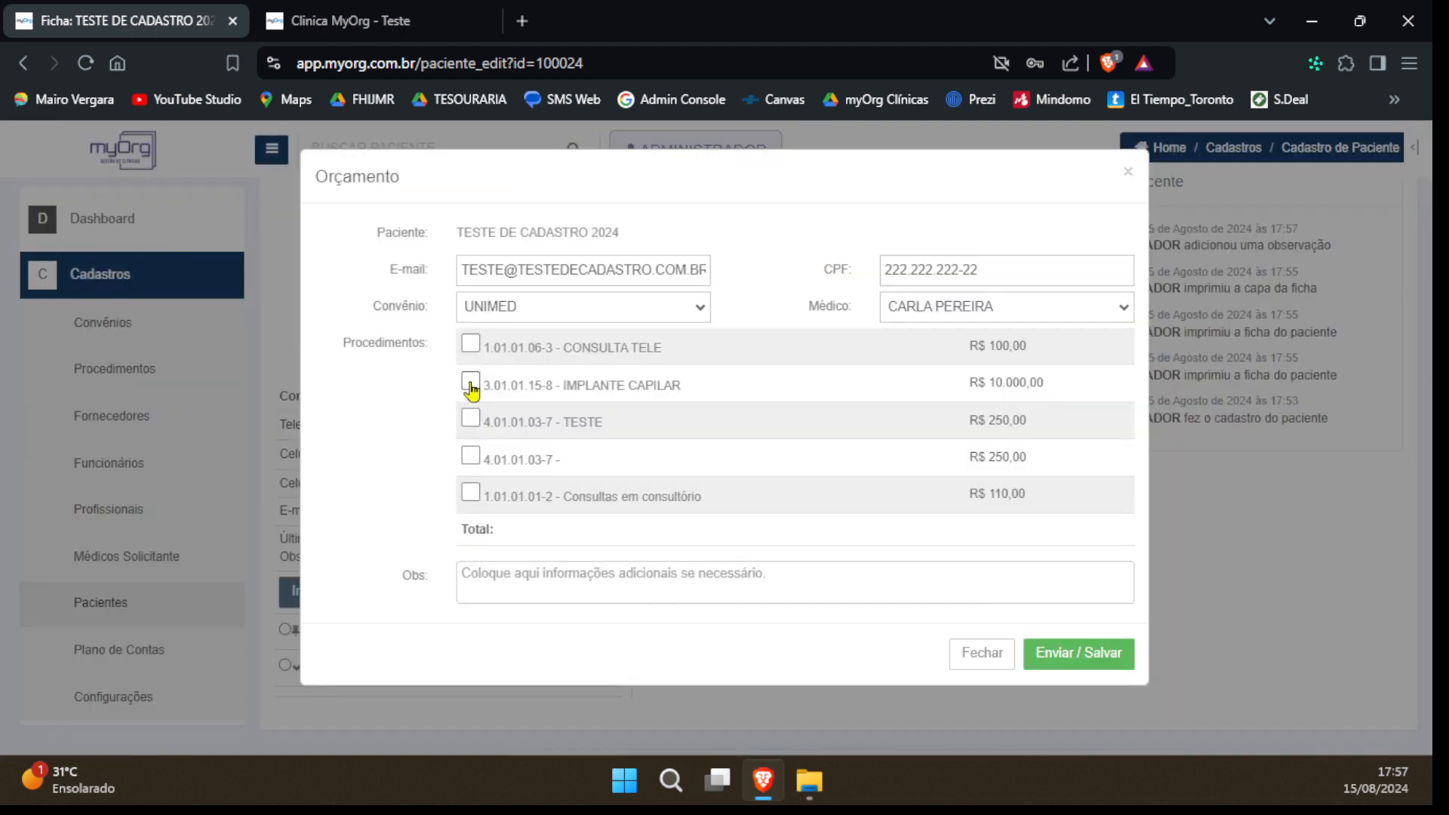
left_click(470, 383)
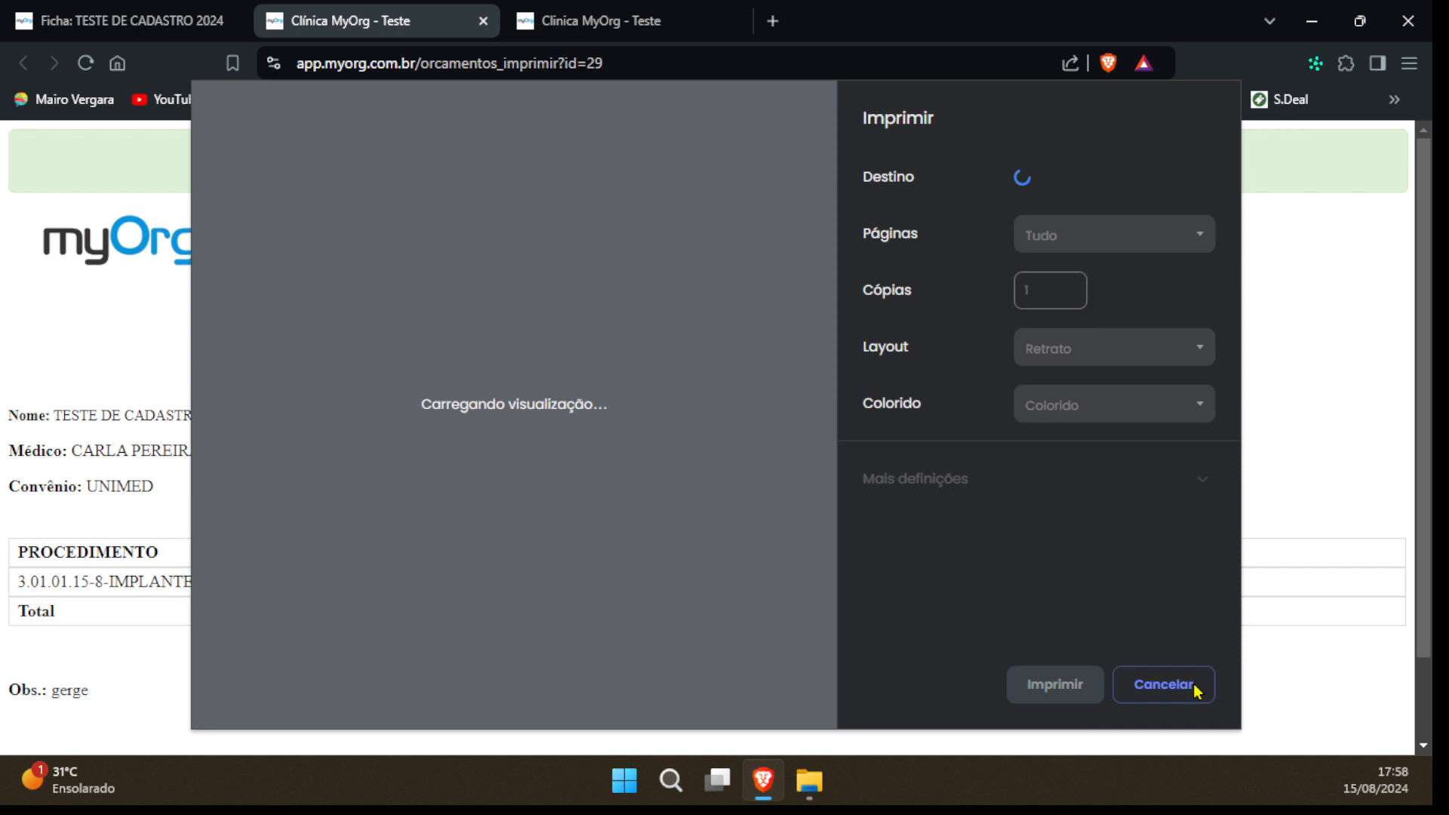
left_click(1197, 691)
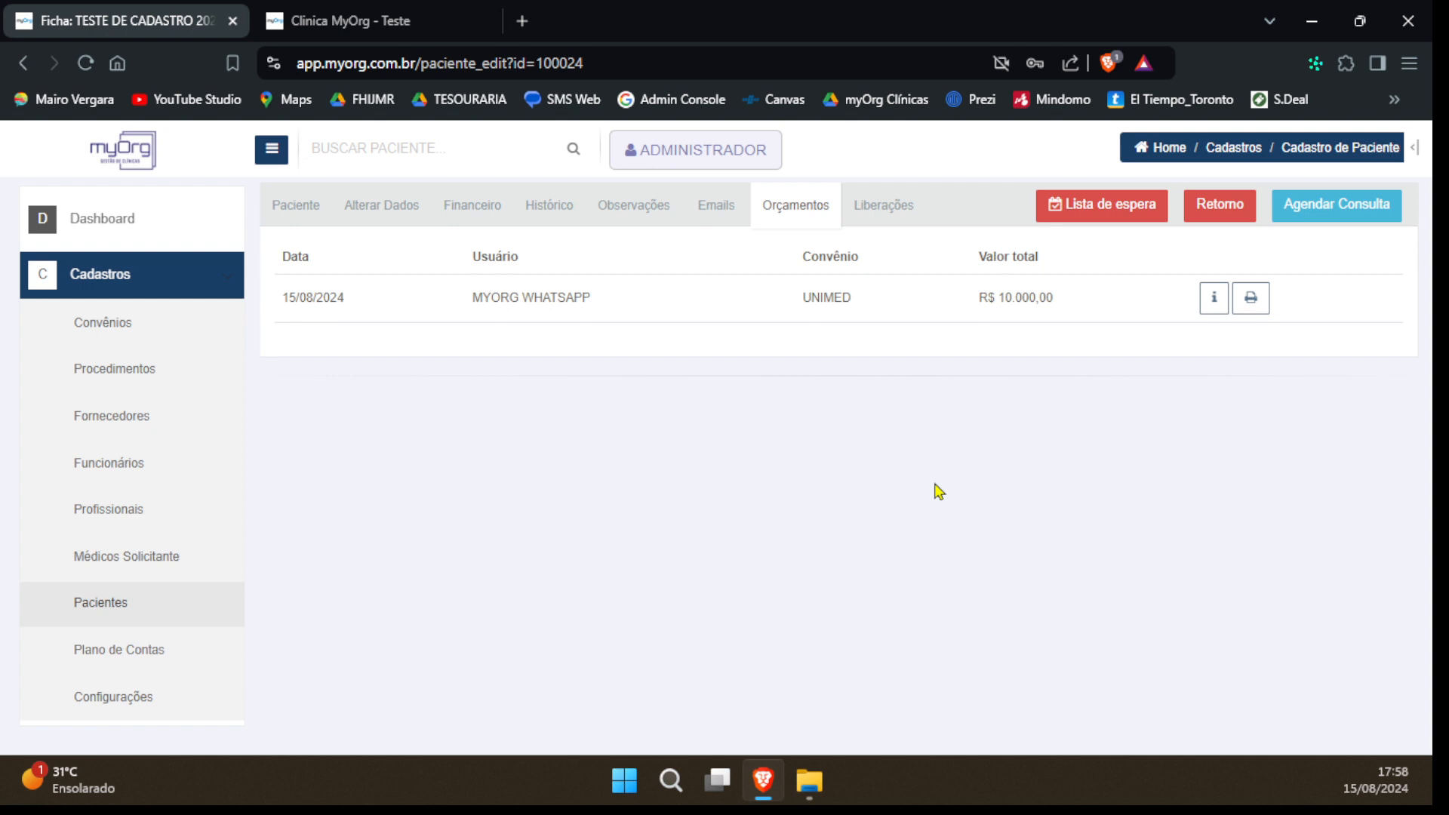
Review the general information and recent activity on the patient's overview page
scroll(788, 617, "up", 5)
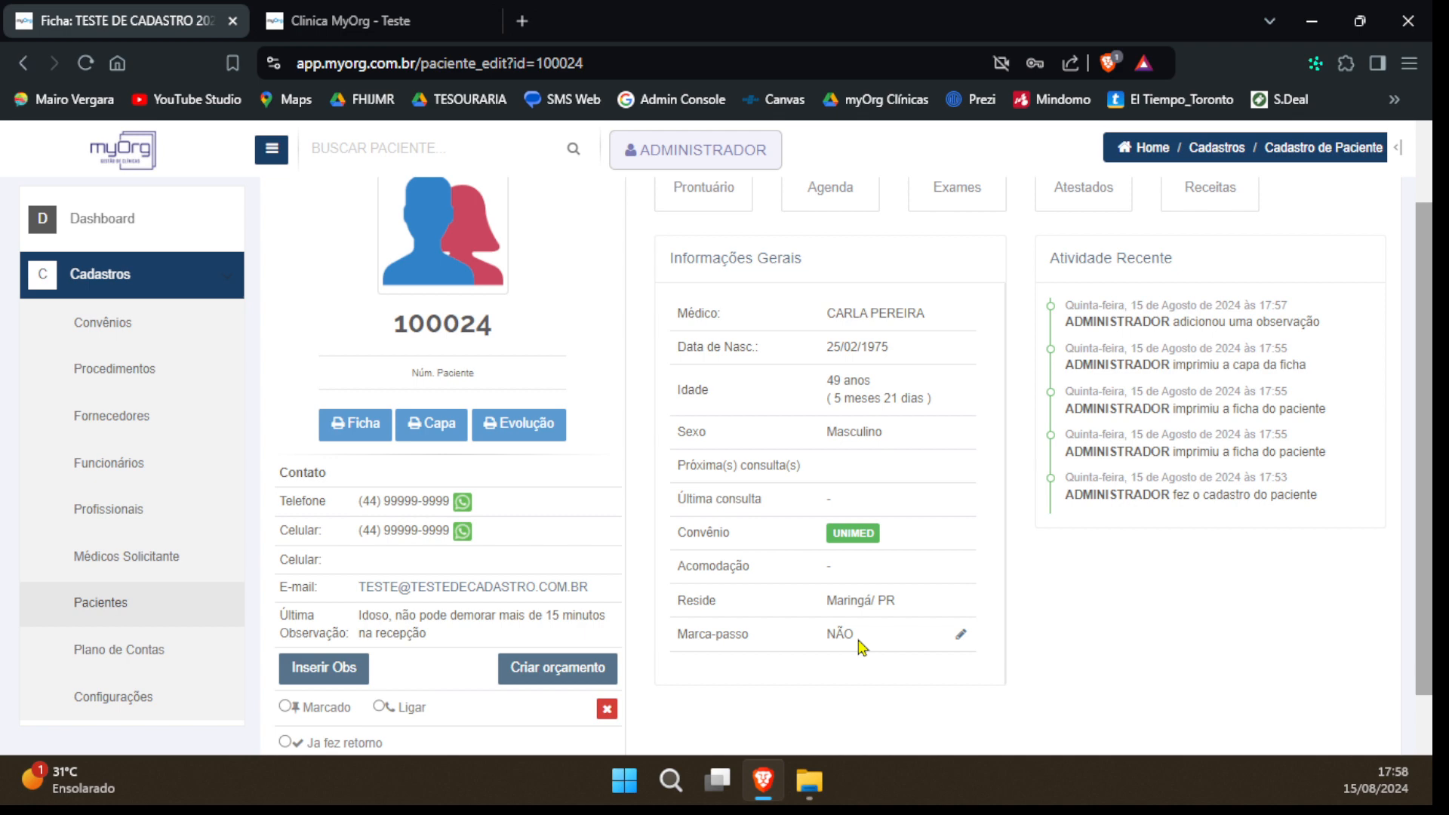
scroll(1144, 462, "up", 2)
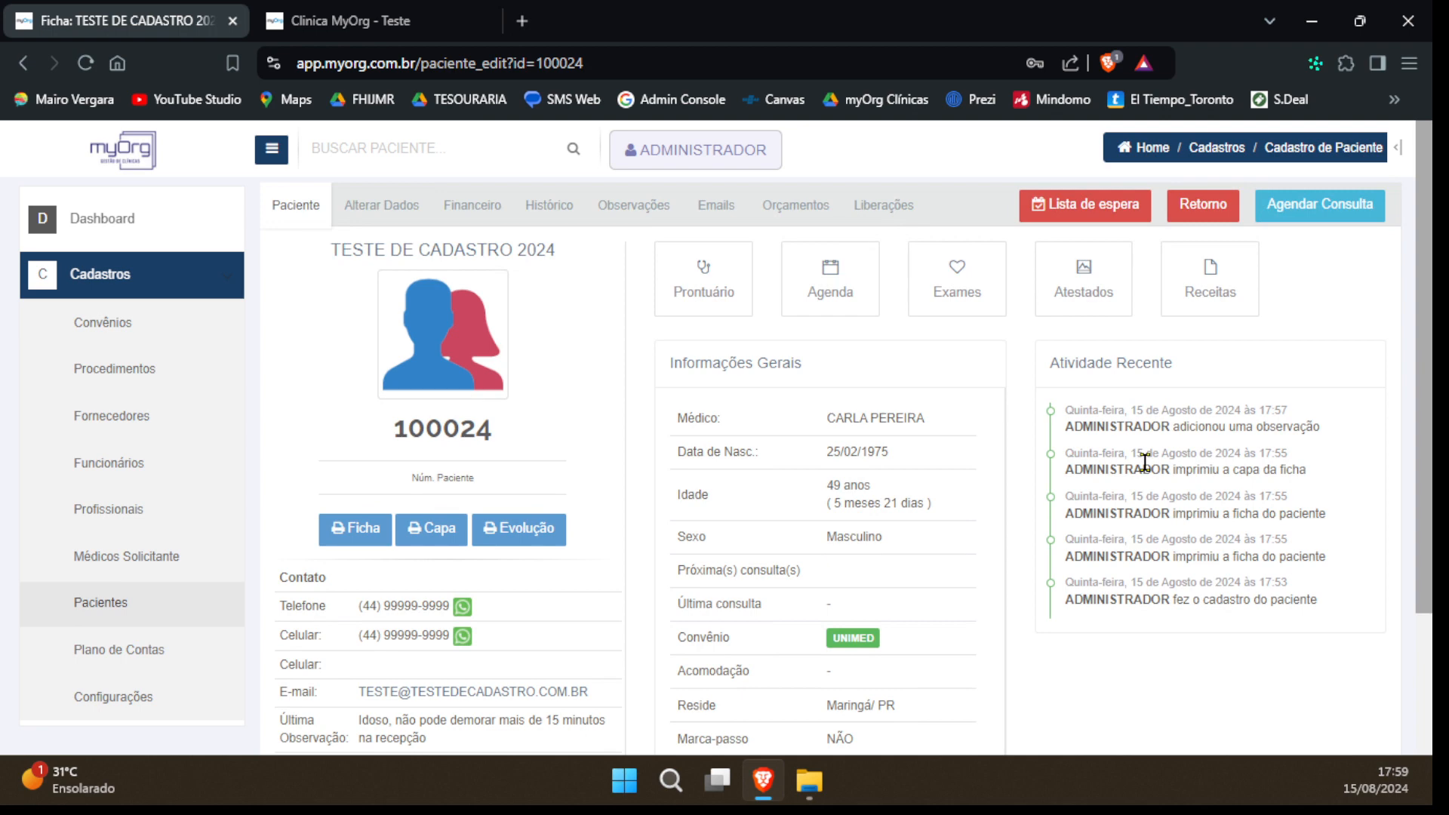